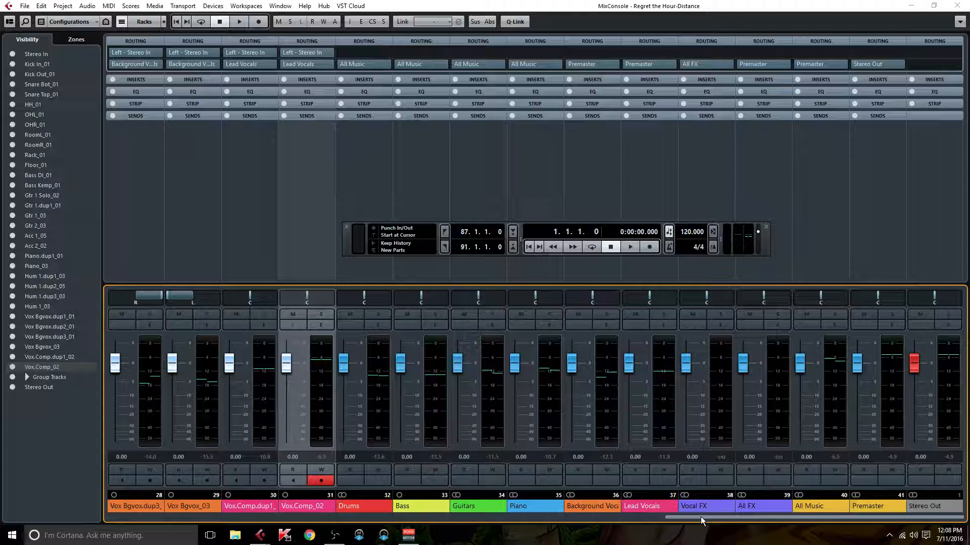
# - Solo the OHL_01 overhead channel, start playback and raise its fader to about 2.64 dB
pyautogui.moveTo(701, 516); pyautogui.dragTo(141, 514)
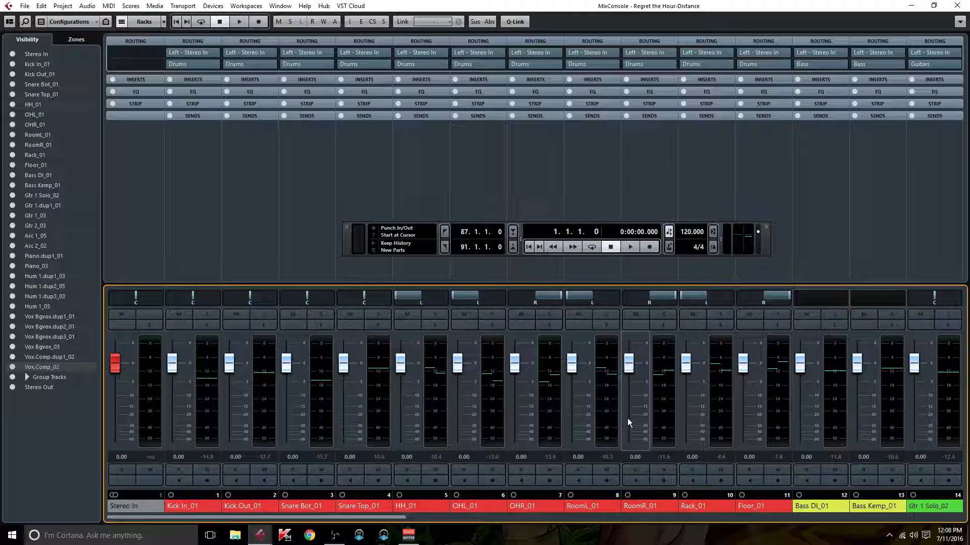
pyautogui.click(496, 314)
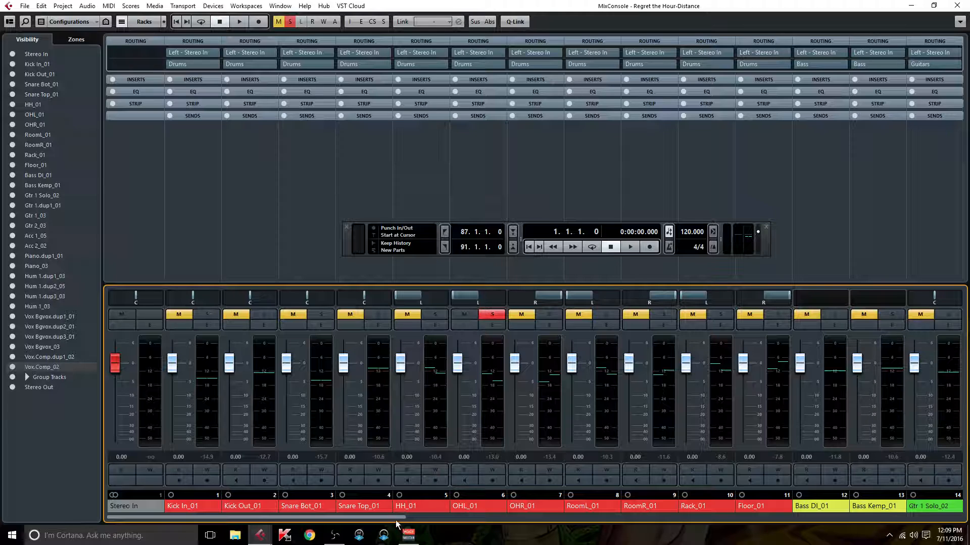
pyautogui.moveTo(395, 517); pyautogui.dragTo(763, 540)
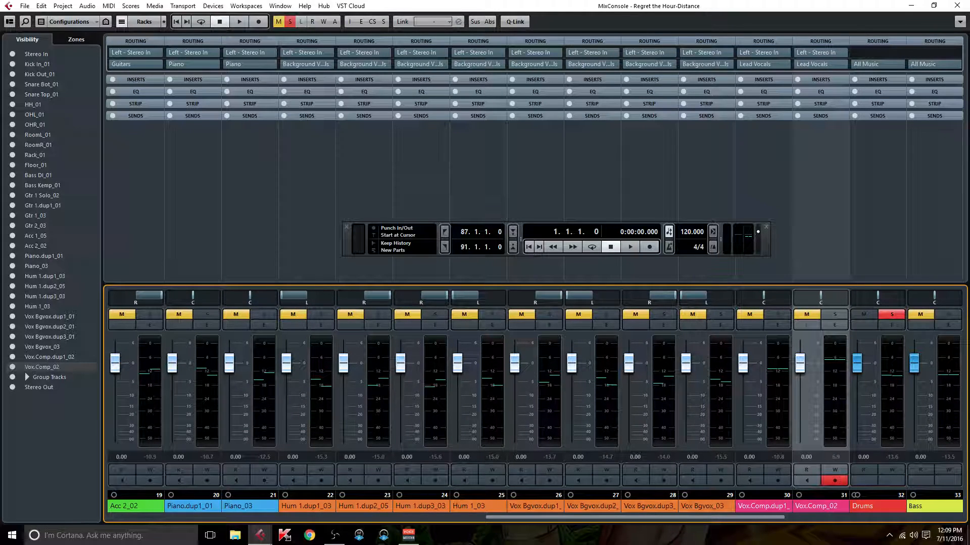
pyautogui.moveTo(768, 511); pyautogui.dragTo(390, 510)
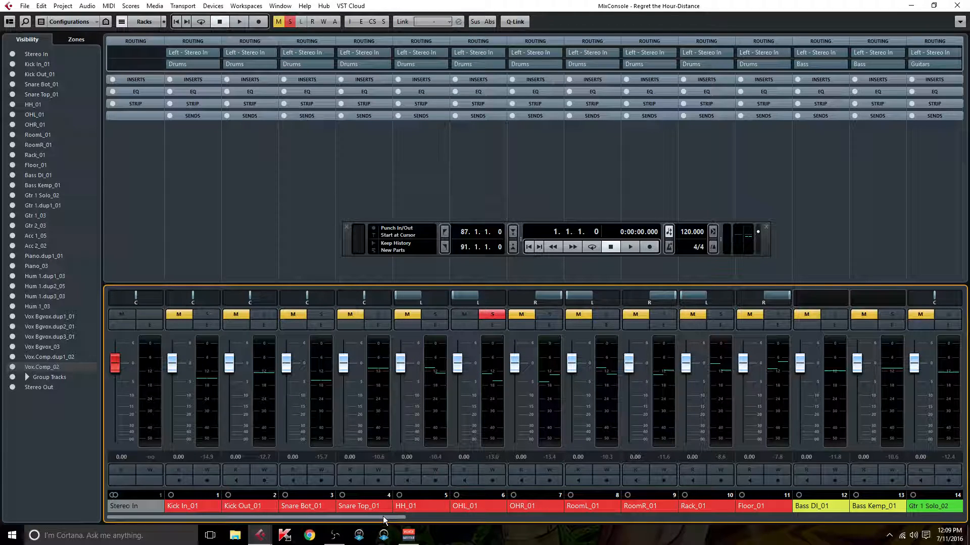
pyautogui.moveTo(399, 517); pyautogui.dragTo(857, 522)
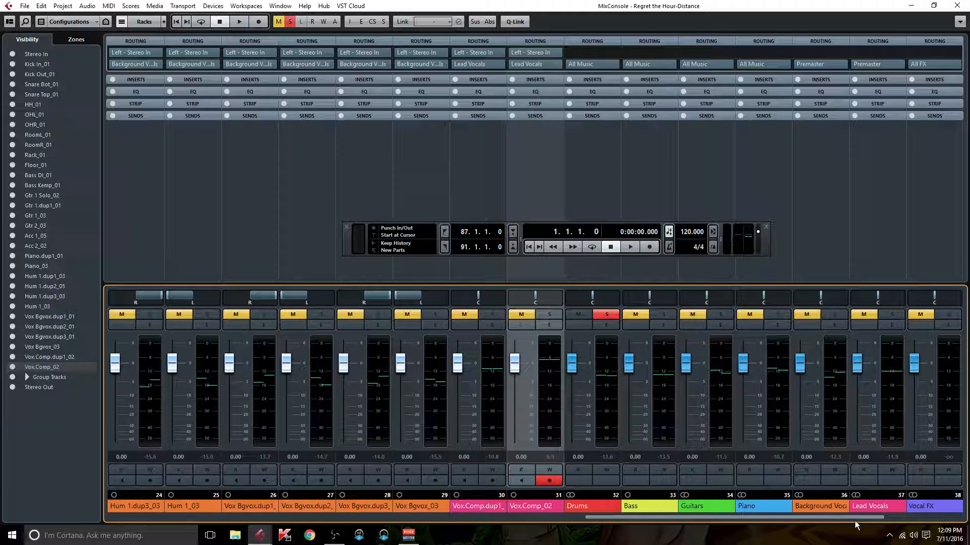
pyautogui.moveTo(854, 521); pyautogui.dragTo(387, 495)
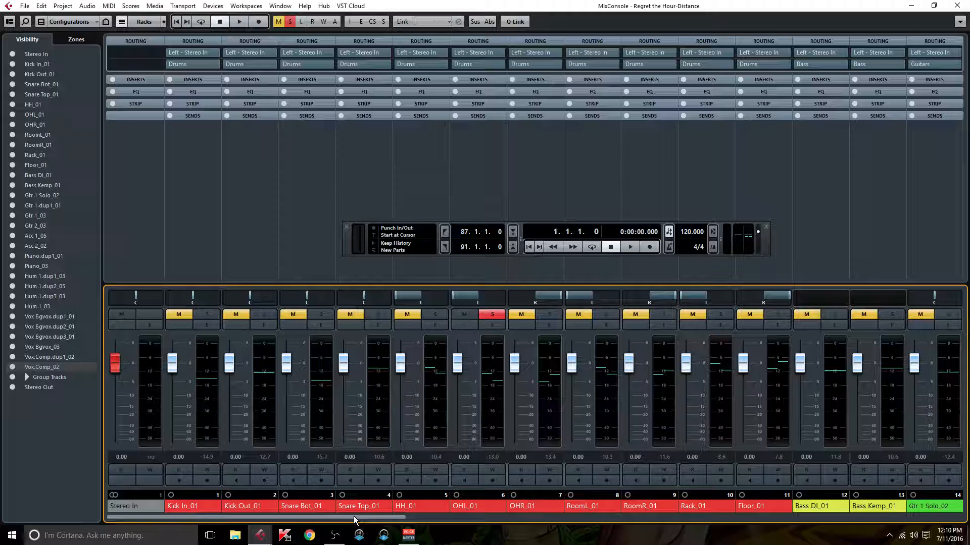
pyautogui.press('space')
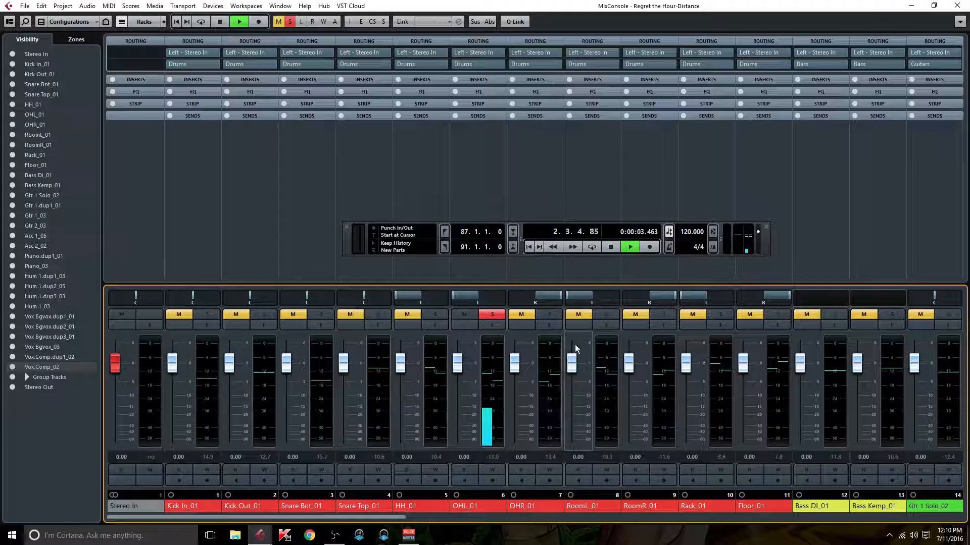
pyautogui.moveTo(456, 366); pyautogui.dragTo(457, 359)
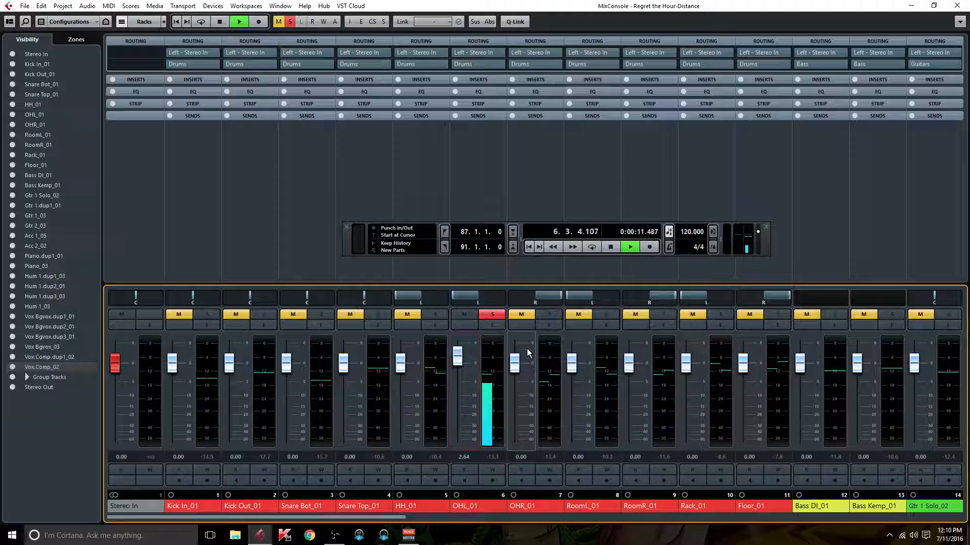
# - Solo the OHR_01 overhead channel as well and raise its fader to about 3.68 dB
pyautogui.click(544, 314)
pyautogui.moveTo(514, 365); pyautogui.dragTo(514, 358)
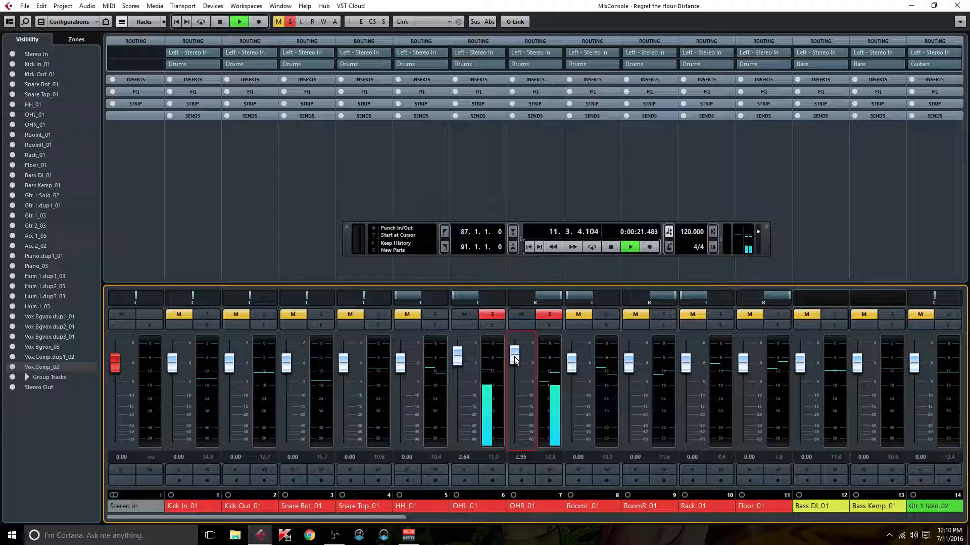
pyautogui.moveTo(515, 360); pyautogui.dragTo(515, 359)
pyautogui.moveTo(514, 355); pyautogui.dragTo(515, 354)
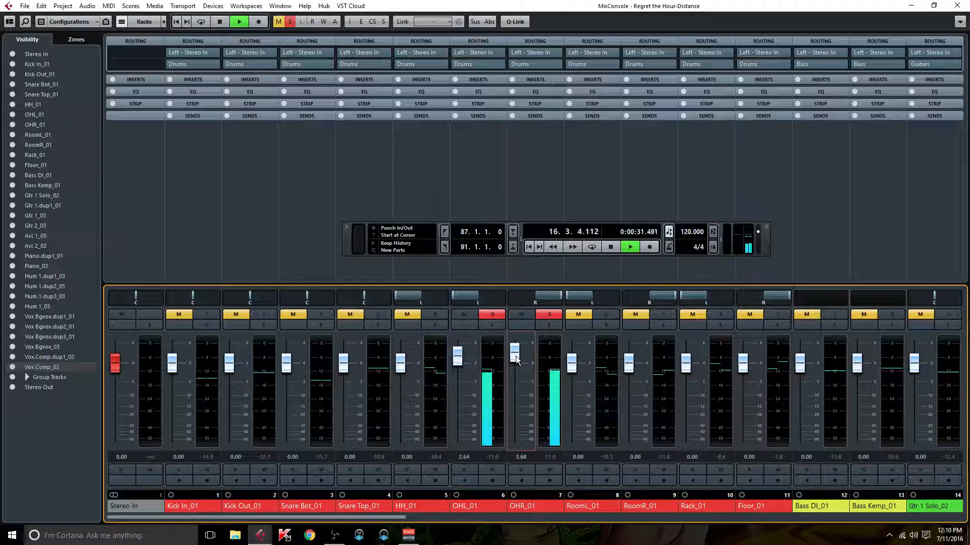
# - Add Kick In_01 and Kick Out_01 to the soloed channels and raise the Kick In_01 fader to about 2.64 dB
pyautogui.click(208, 314)
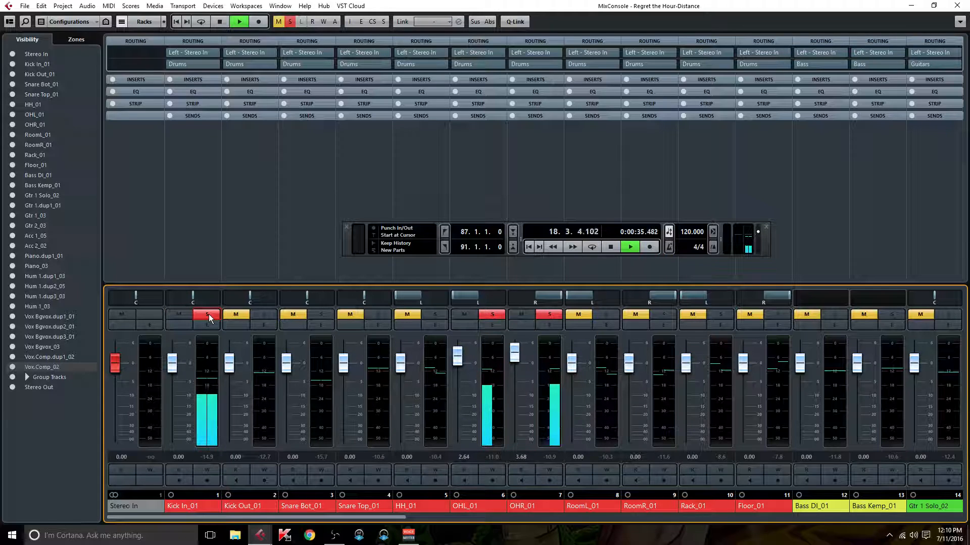
pyautogui.click(268, 313)
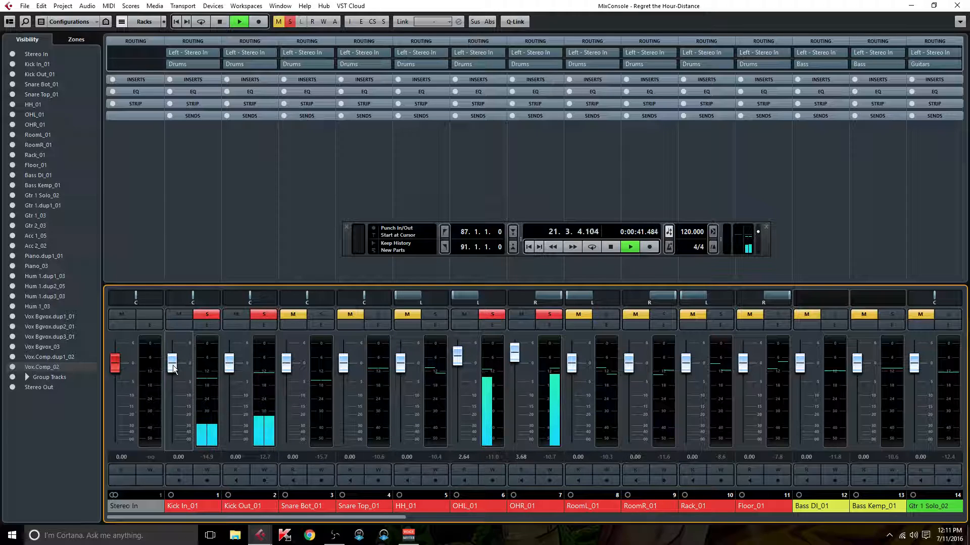
pyautogui.moveTo(173, 369)
pyautogui.mouseDown()
pyautogui.moveTo(178, 335)
pyautogui.moveTo(177, 360)
pyautogui.mouseUp()
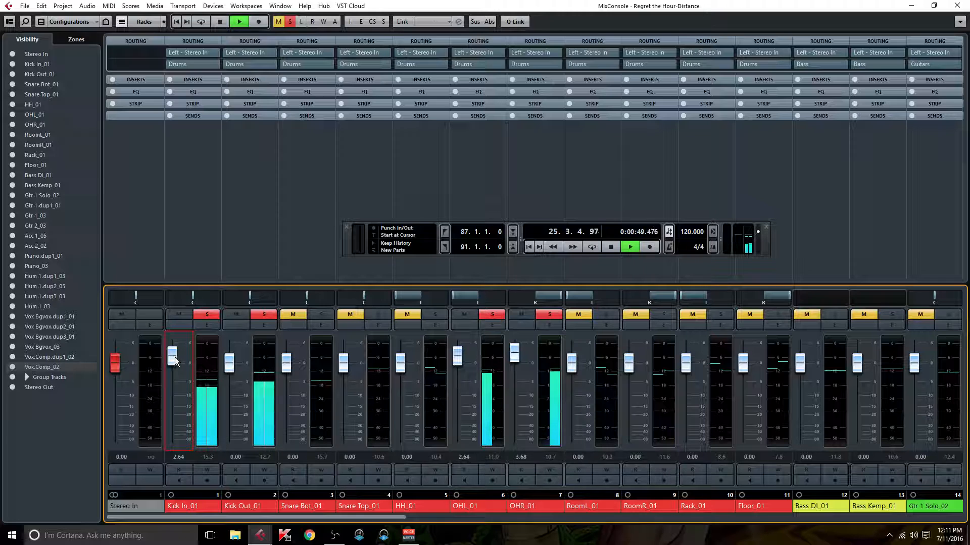
# - Try slightly higher levels on Kick Out_01, then set its fader to exactly 0 dB
pyautogui.moveTo(227, 363)
pyautogui.mouseDown()
pyautogui.moveTo(241, 322)
pyautogui.moveTo(232, 365)
pyautogui.mouseUp()
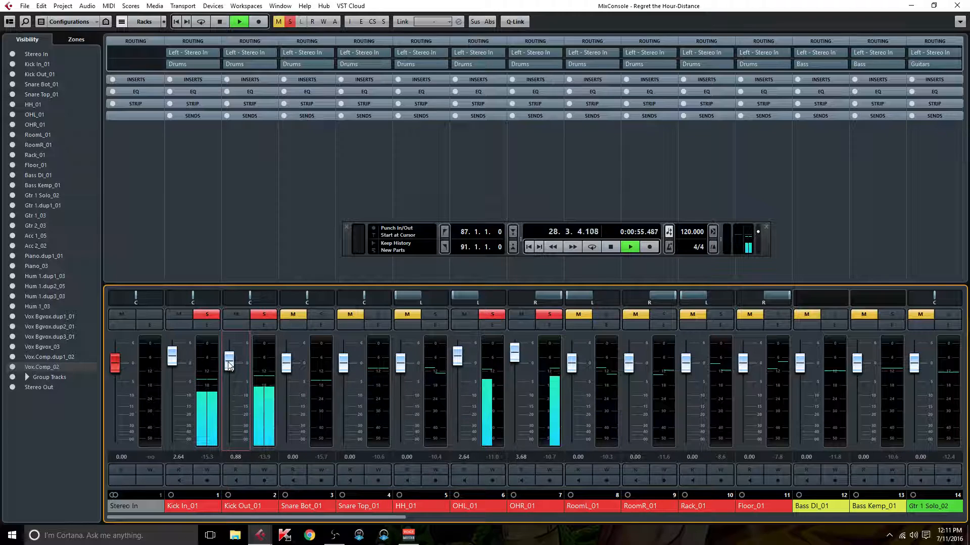
pyautogui.moveTo(229, 361); pyautogui.dragTo(230, 362)
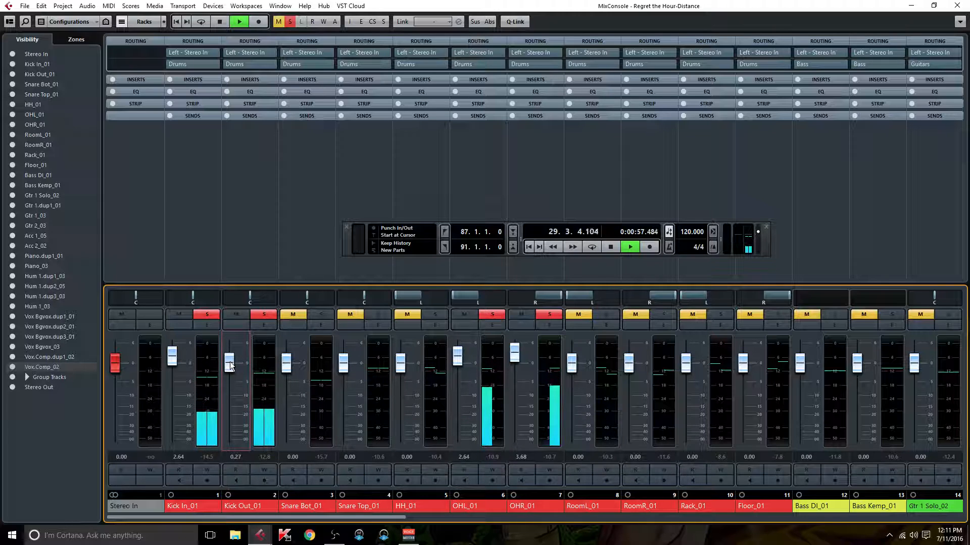
pyautogui.click(236, 457)
pyautogui.write('0')
pyautogui.press('Return')
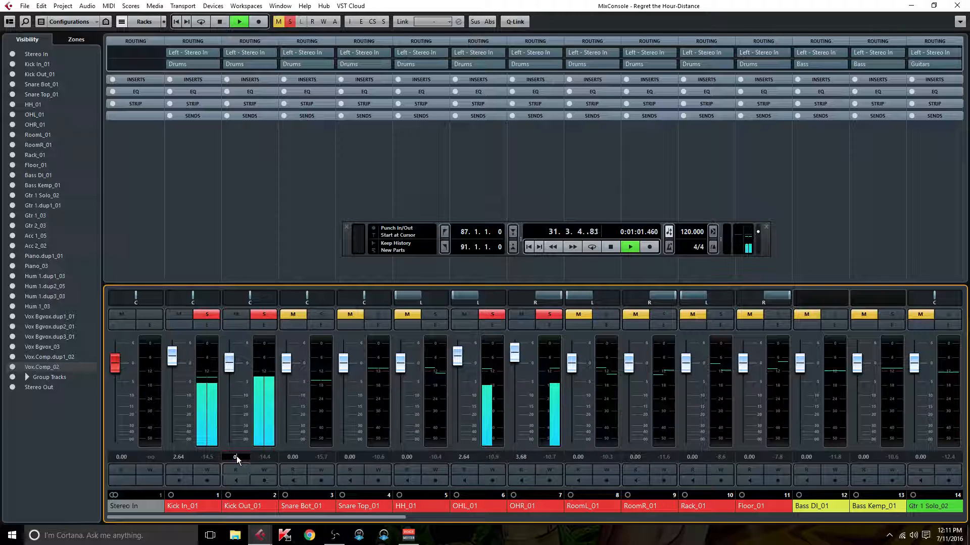
# - Solo both snare channels, raising Snare Top_01 to about 1.97 dB and lowering Snare Bot_01 to about -17.0 dB
pyautogui.click(375, 314)
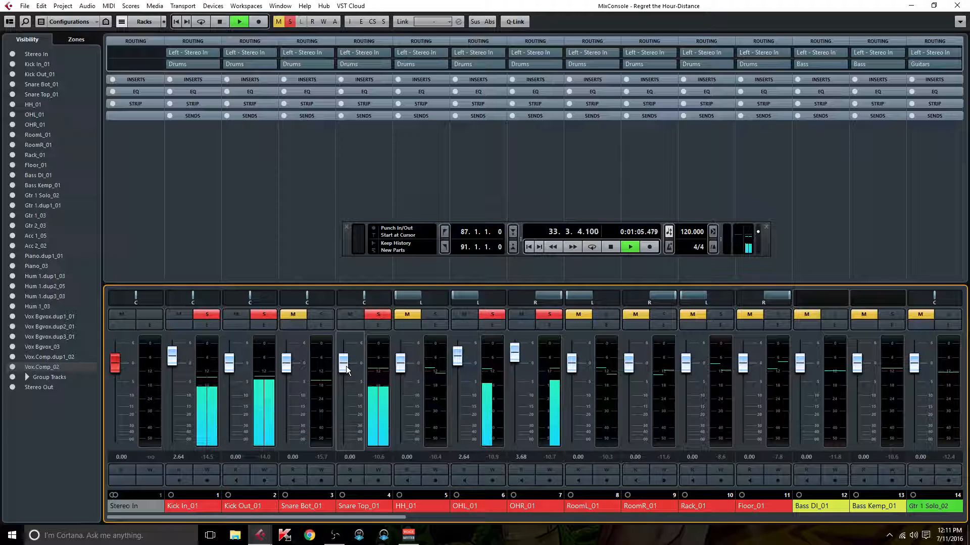
pyautogui.moveTo(346, 368); pyautogui.dragTo(346, 361)
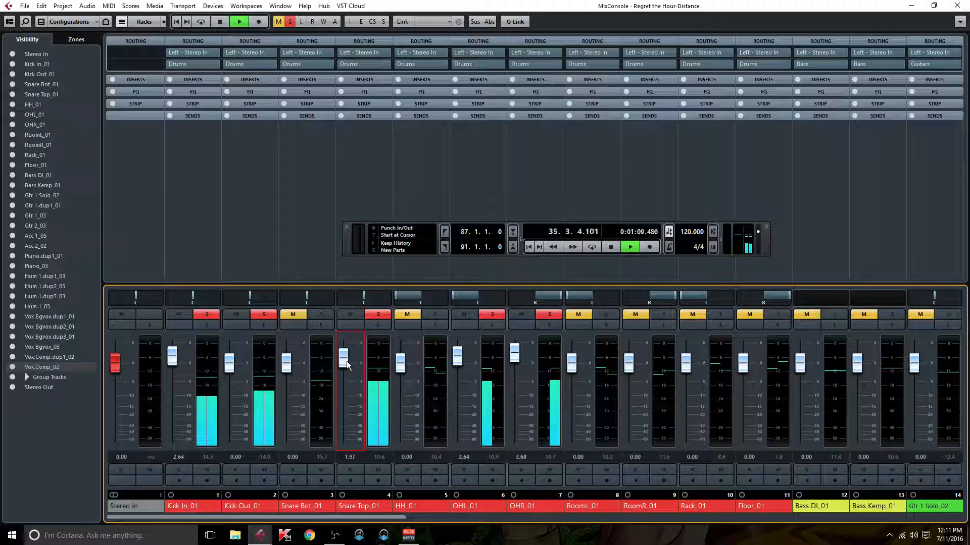
pyautogui.moveTo(286, 363); pyautogui.dragTo(289, 413)
pyautogui.click(321, 315)
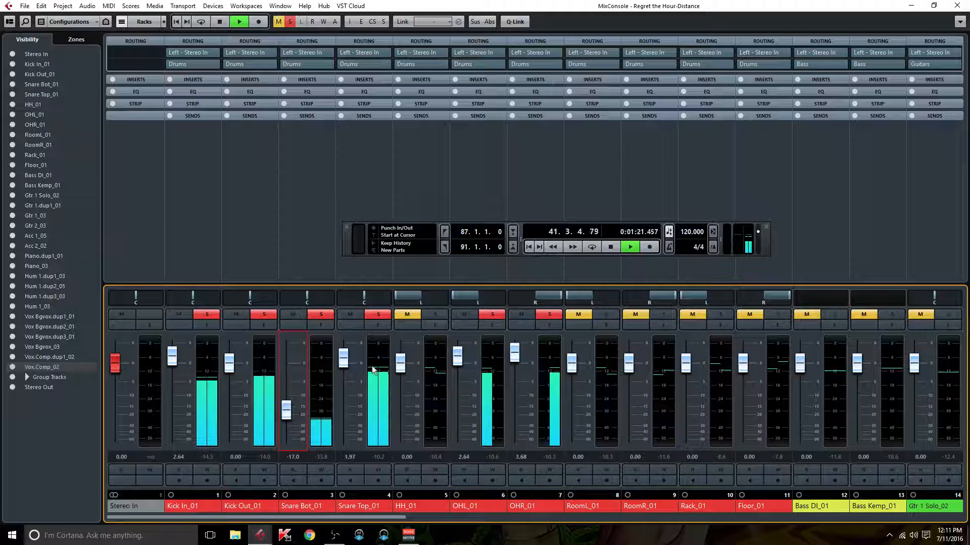
# - Solo the HH_01 hi-hat channel and adjust its fader to about 1.07 dB
pyautogui.click(438, 314)
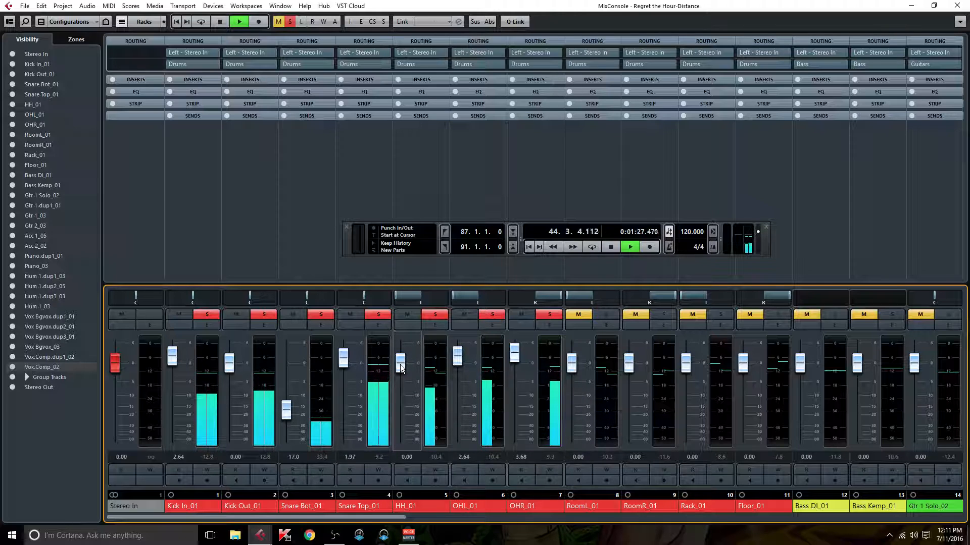
pyautogui.moveTo(400, 364); pyautogui.dragTo(400, 355)
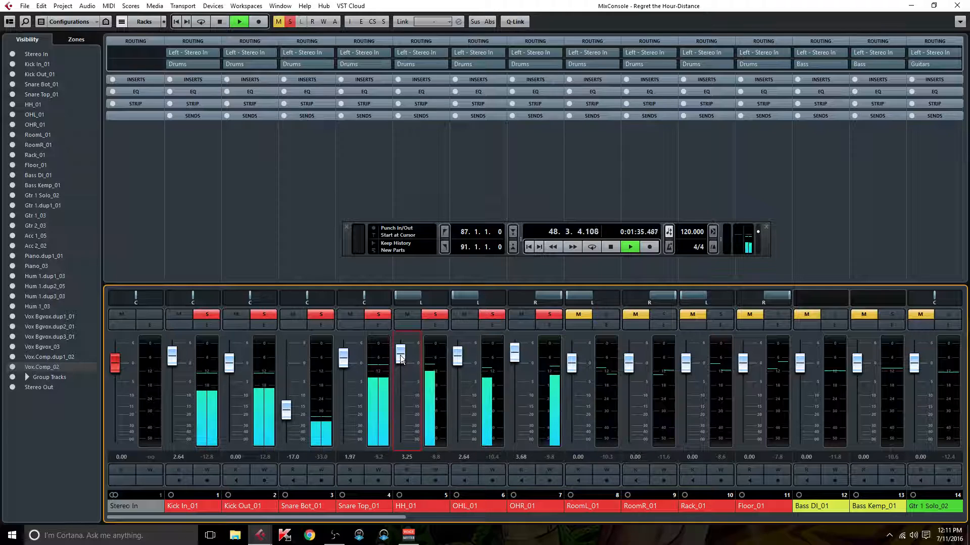
pyautogui.moveTo(400, 359); pyautogui.dragTo(401, 356)
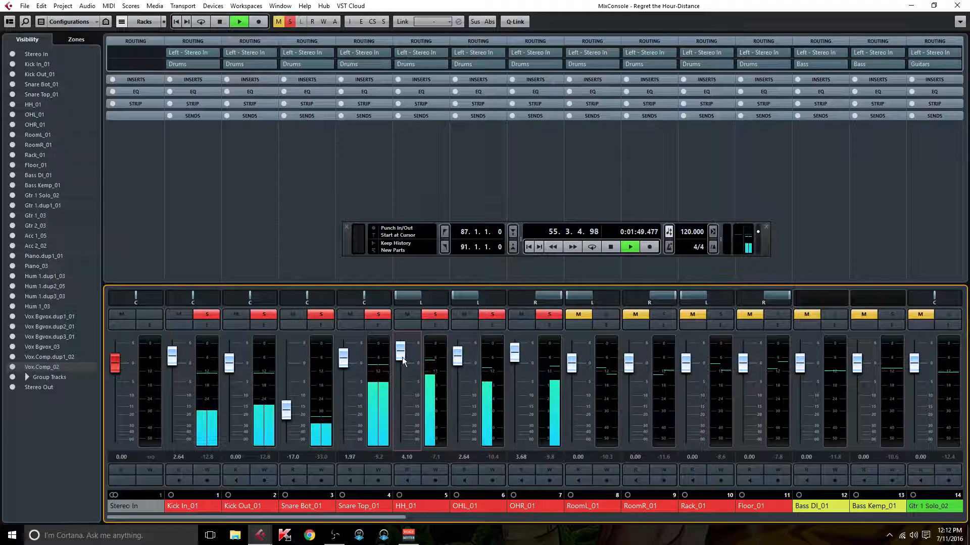
pyautogui.moveTo(401, 355); pyautogui.dragTo(401, 360)
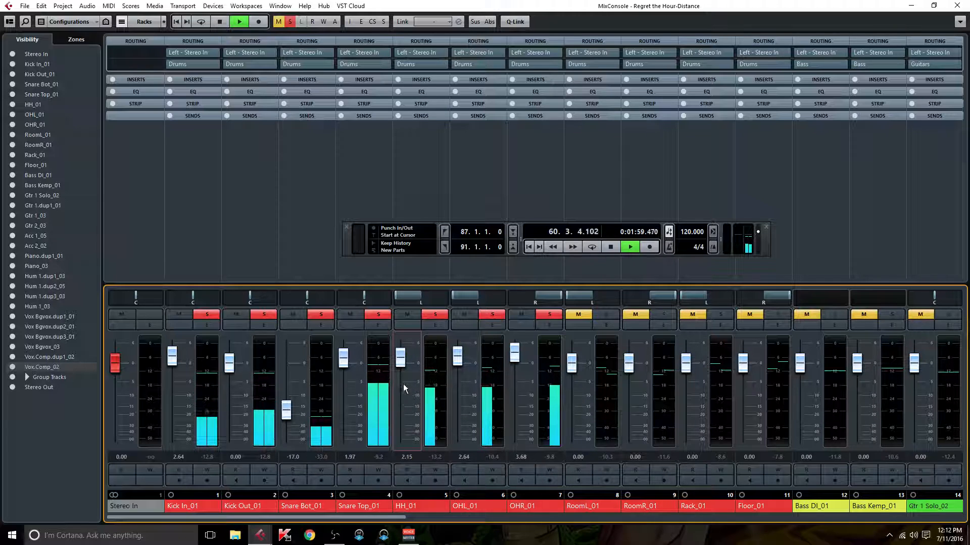
pyautogui.moveTo(401, 356); pyautogui.dragTo(401, 364)
pyautogui.rightClick(400, 360)
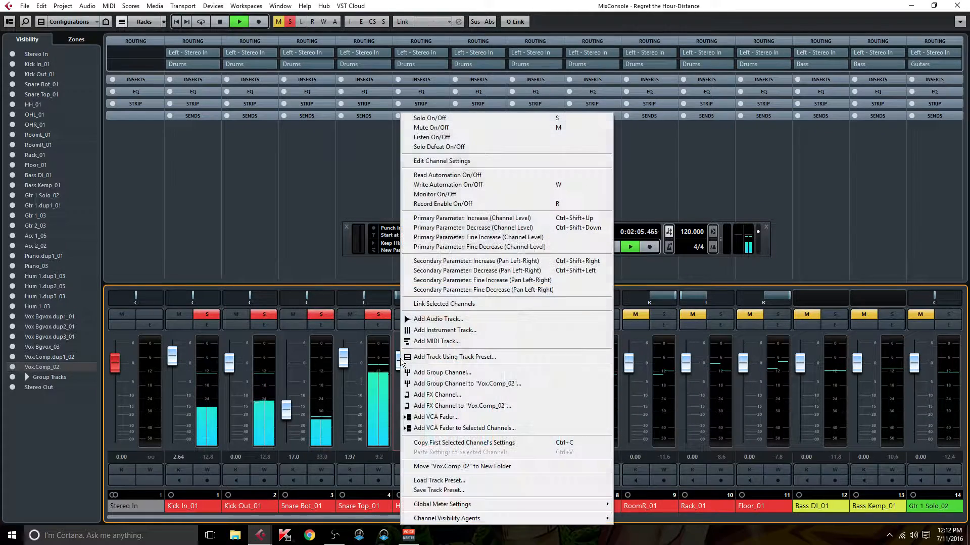
pyautogui.click(333, 269)
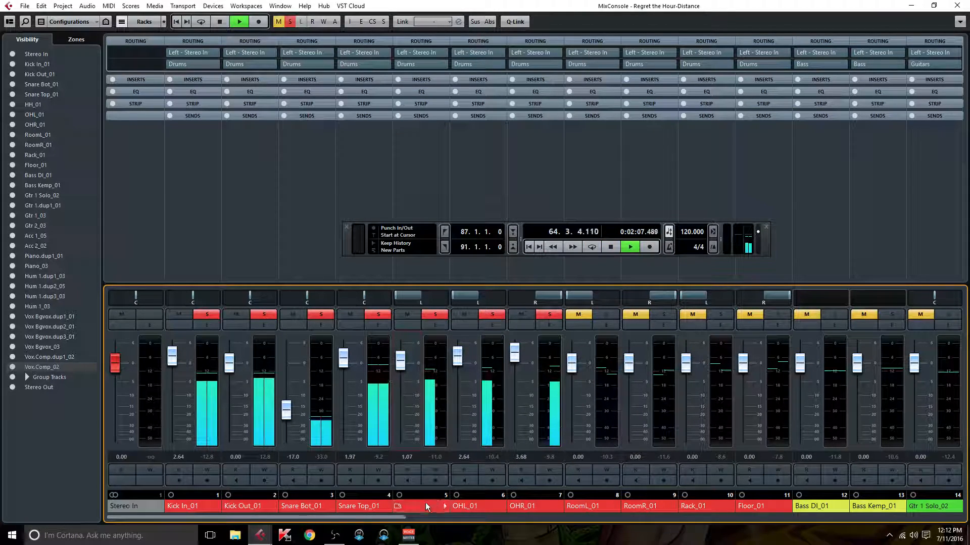
# - Solo RoomL_01 and RoomR_01 and pull both room faders all the way down
pyautogui.moveTo(408, 518); pyautogui.dragTo(438, 510)
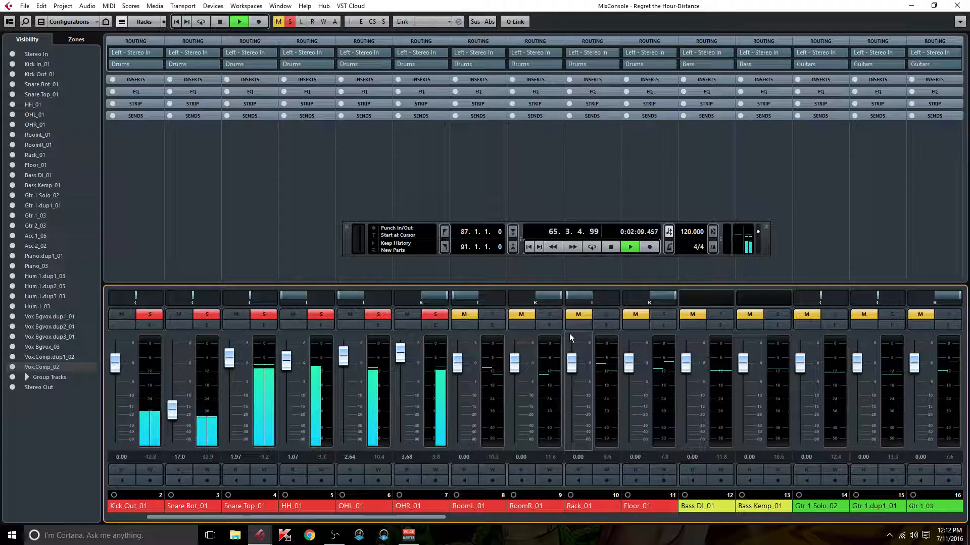
pyautogui.click(495, 314)
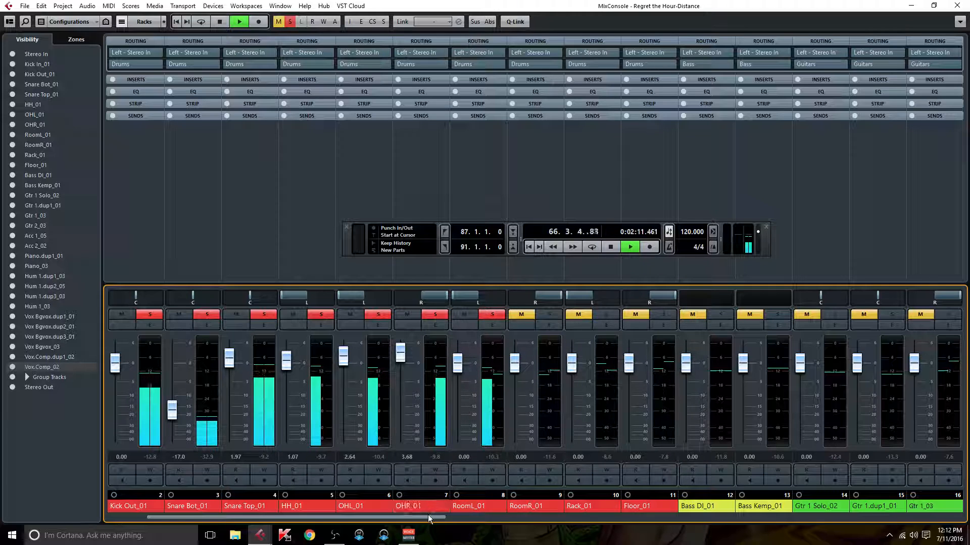
pyautogui.moveTo(457, 398); pyautogui.dragTo(456, 476)
pyautogui.moveTo(514, 362); pyautogui.dragTo(518, 459)
pyautogui.click(550, 314)
pyautogui.click(457, 440)
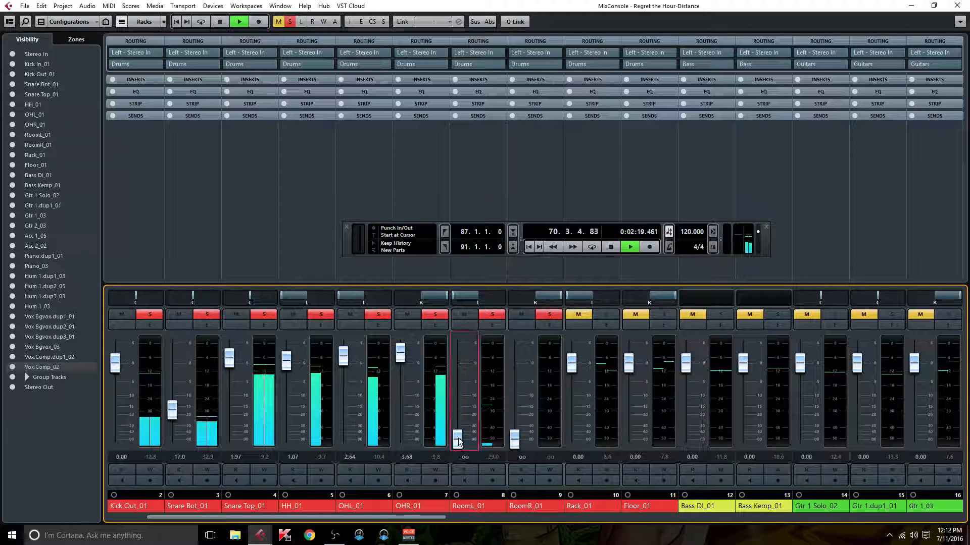
# - Bring the room microphones up into the drum mix, RoomL_01 to about -8.04 dB and RoomR_01 to about -7.68 dB
pyautogui.moveTo(462, 428); pyautogui.dragTo(466, 391)
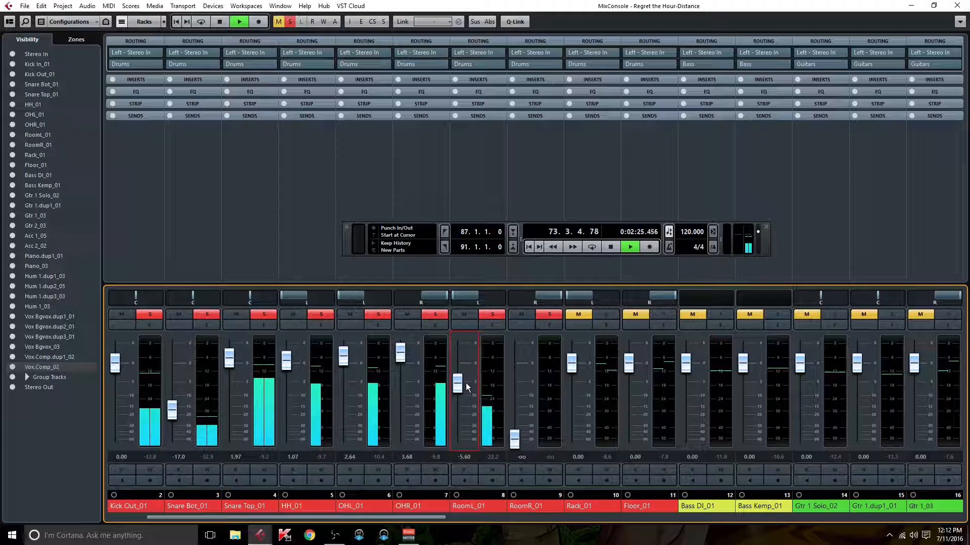
pyautogui.moveTo(466, 384); pyautogui.dragTo(467, 390)
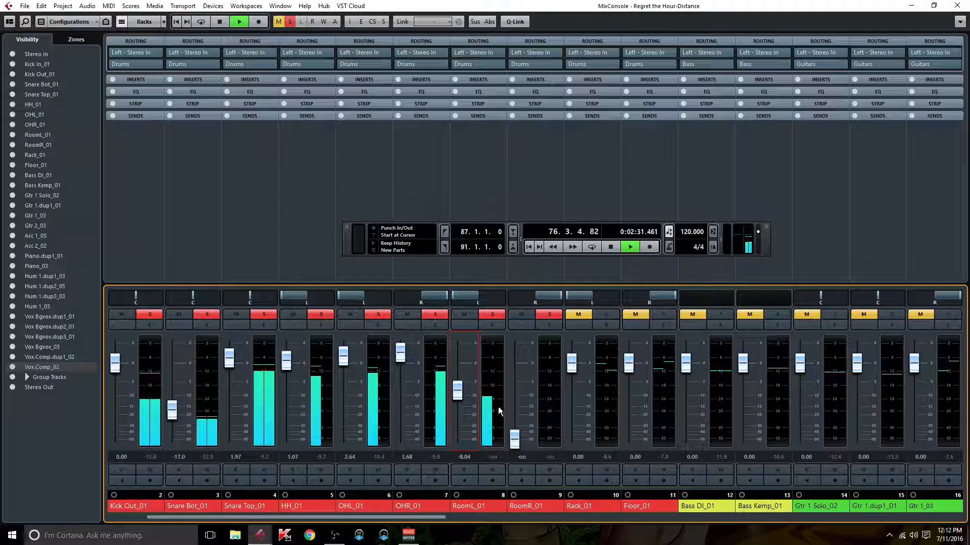
pyautogui.moveTo(519, 437); pyautogui.dragTo(512, 394)
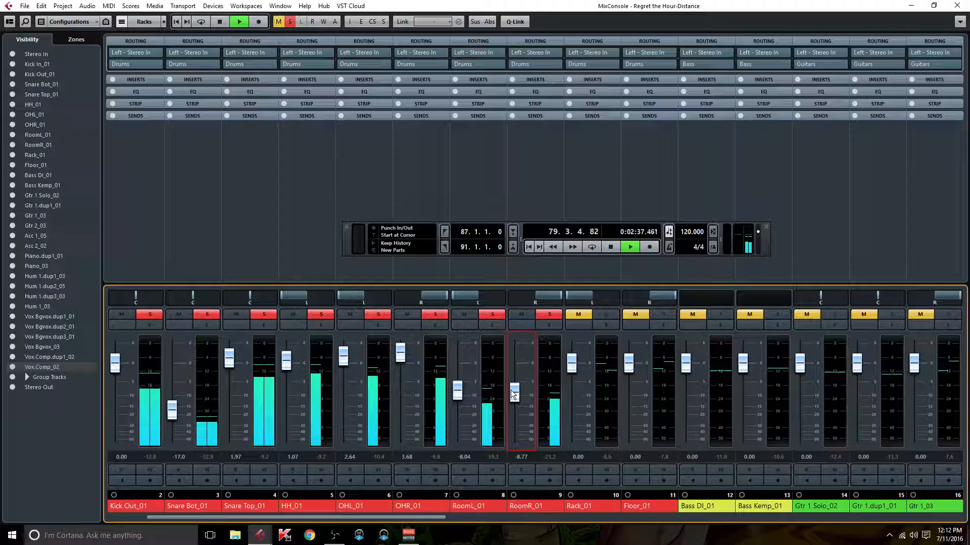
pyautogui.moveTo(510, 389); pyautogui.dragTo(510, 386)
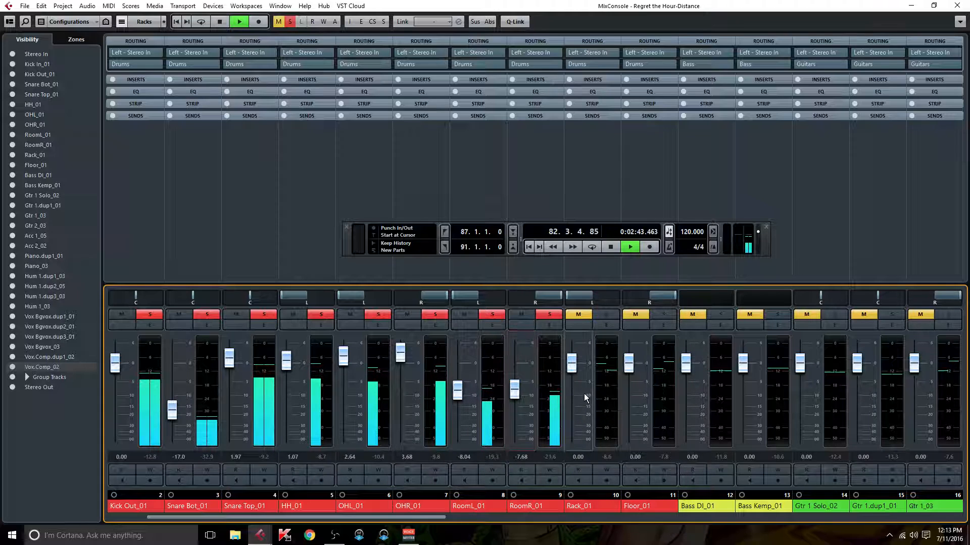
# - Solo the Rack_01 and Floor_01 toms and lower them to about -4.15 dB and -1.43 dB
pyautogui.click(608, 314)
pyautogui.click(665, 315)
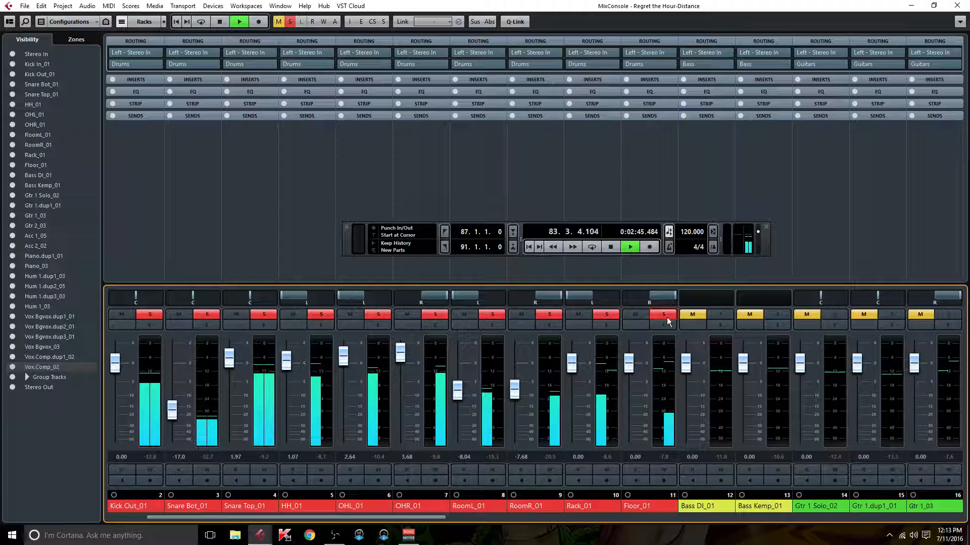
pyautogui.moveTo(571, 363); pyautogui.dragTo(571, 376)
pyautogui.moveTo(629, 367)
pyautogui.mouseDown()
pyautogui.moveTo(573, 374)
pyautogui.moveTo(629, 371)
pyautogui.mouseUp()
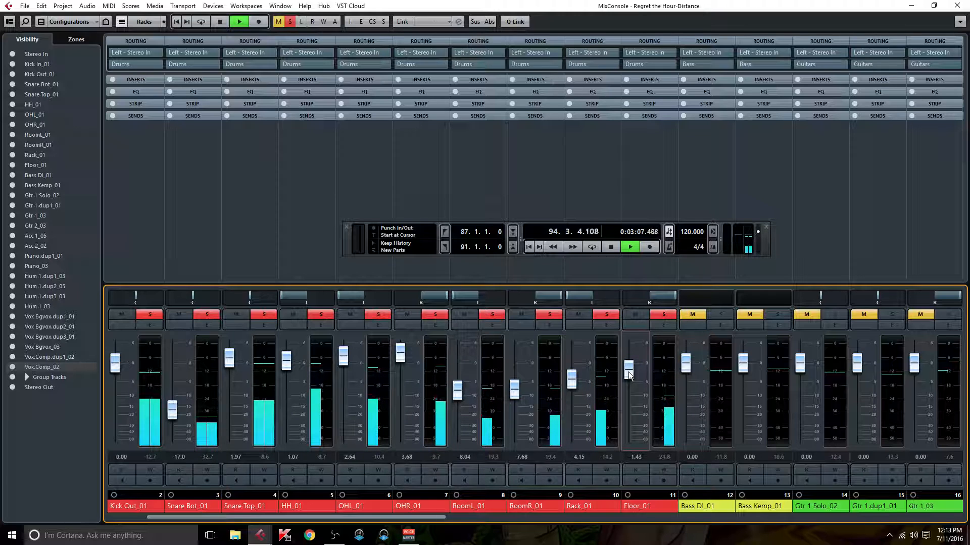
# - Solo the Bass DI_01 and Bass Kemp_01 channels and lower Bass DI_01 to about -4.15 dB
pyautogui.click(721, 315)
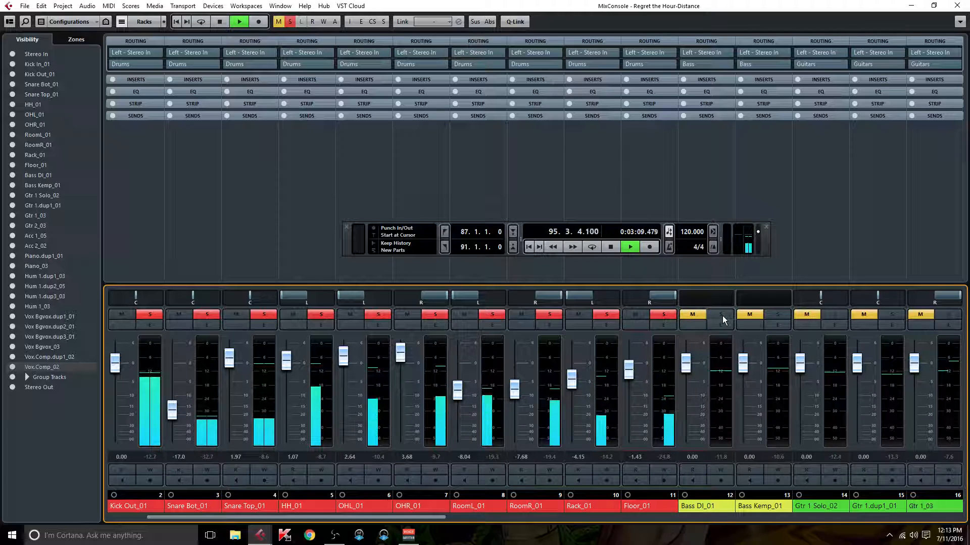
pyautogui.click(759, 314)
pyautogui.click(775, 313)
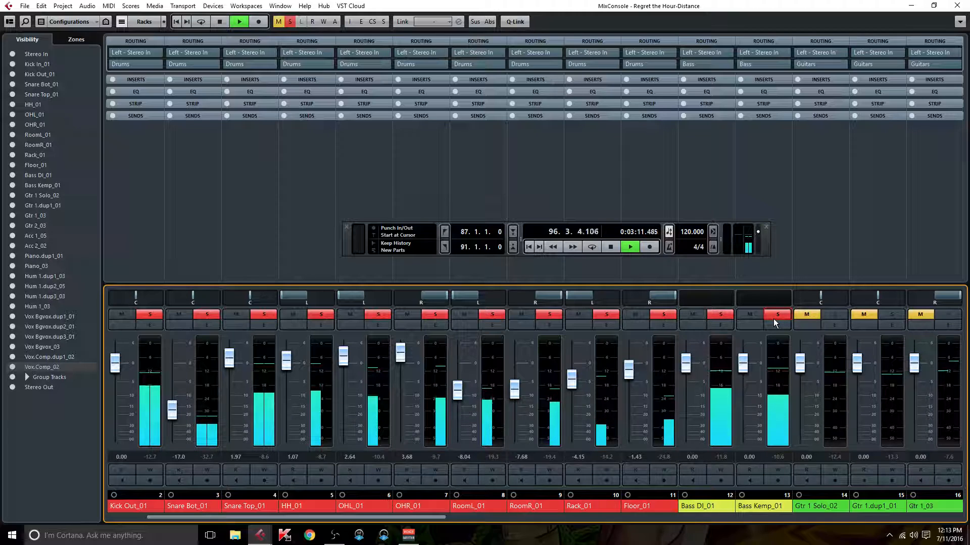
pyautogui.moveTo(430, 517); pyautogui.dragTo(504, 518)
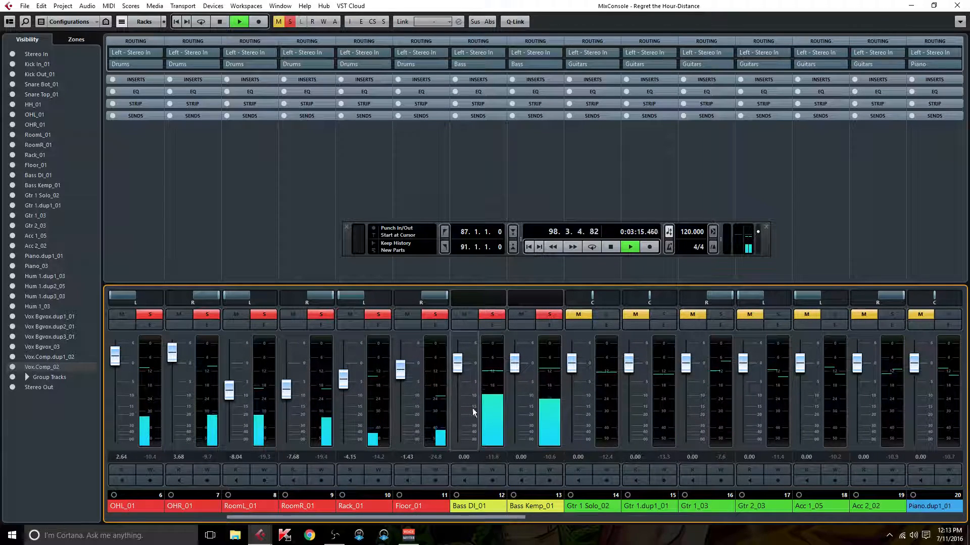
pyautogui.moveTo(458, 356); pyautogui.dragTo(457, 377)
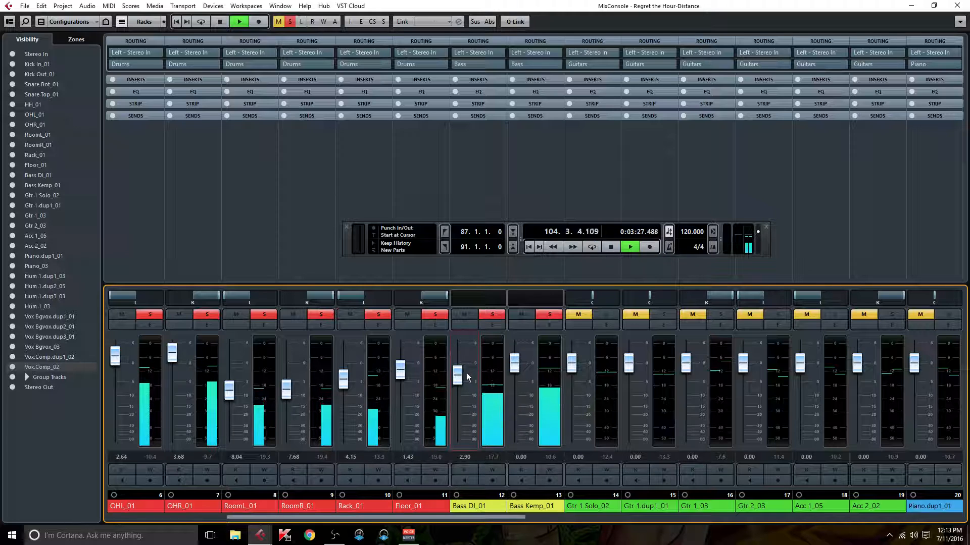
pyautogui.moveTo(458, 378); pyautogui.dragTo(459, 382)
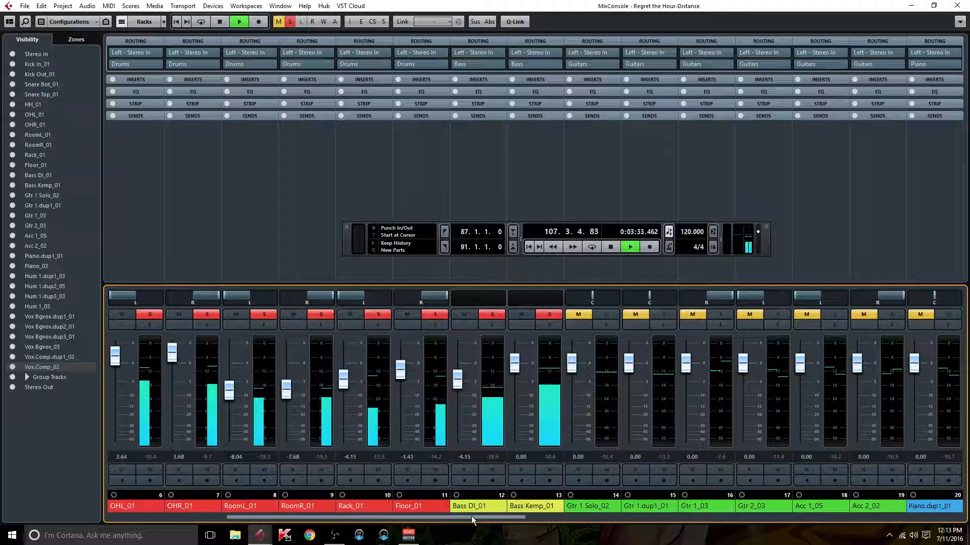
pyautogui.moveTo(471, 518); pyautogui.dragTo(529, 515)
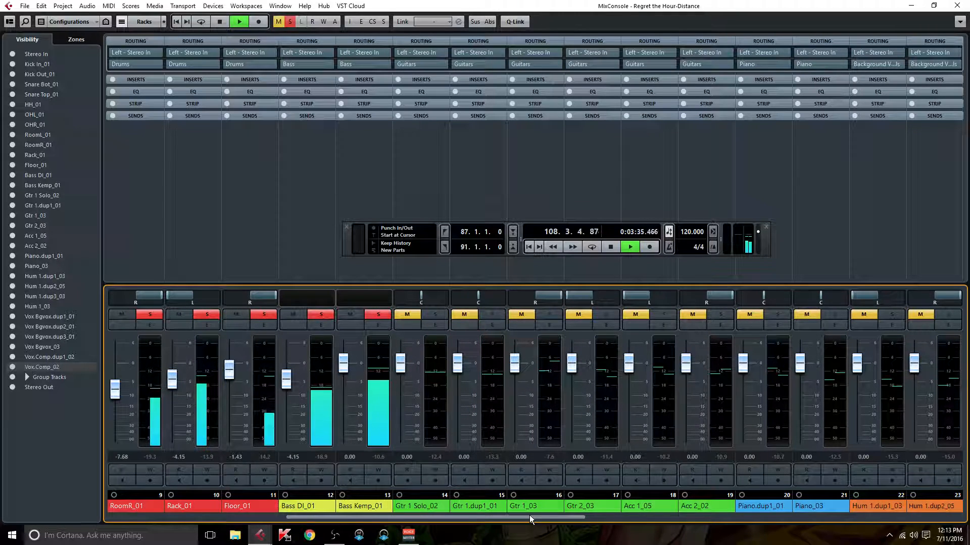
pyautogui.click(440, 316)
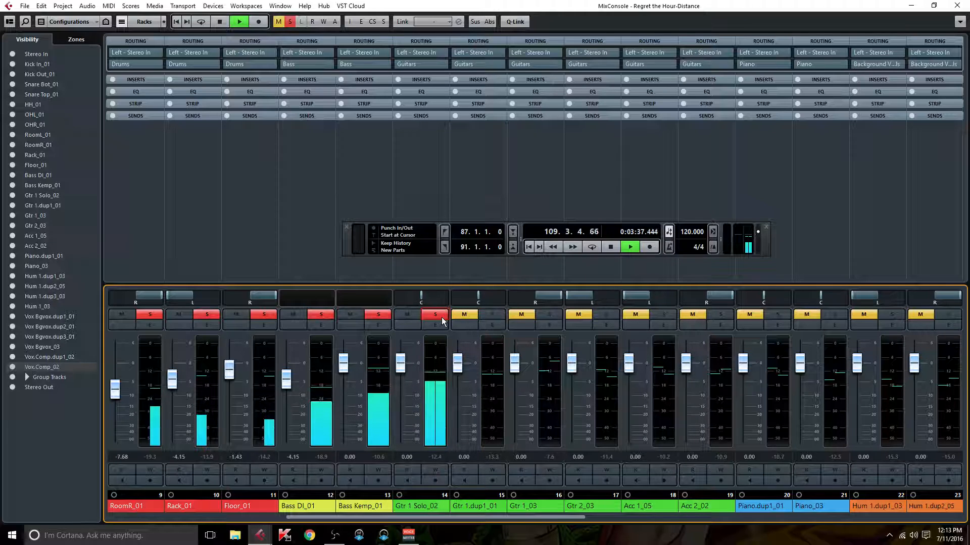
pyautogui.click(439, 317)
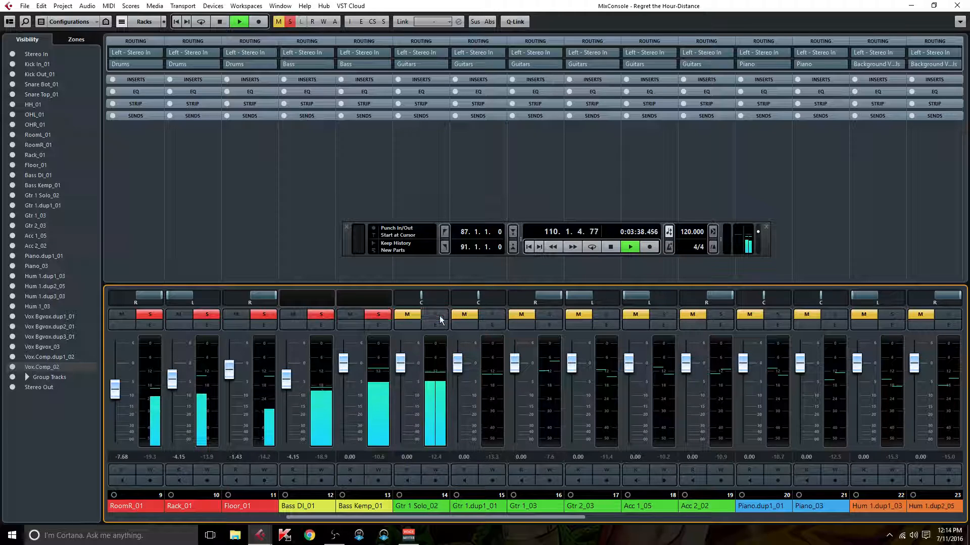
pyautogui.click(493, 315)
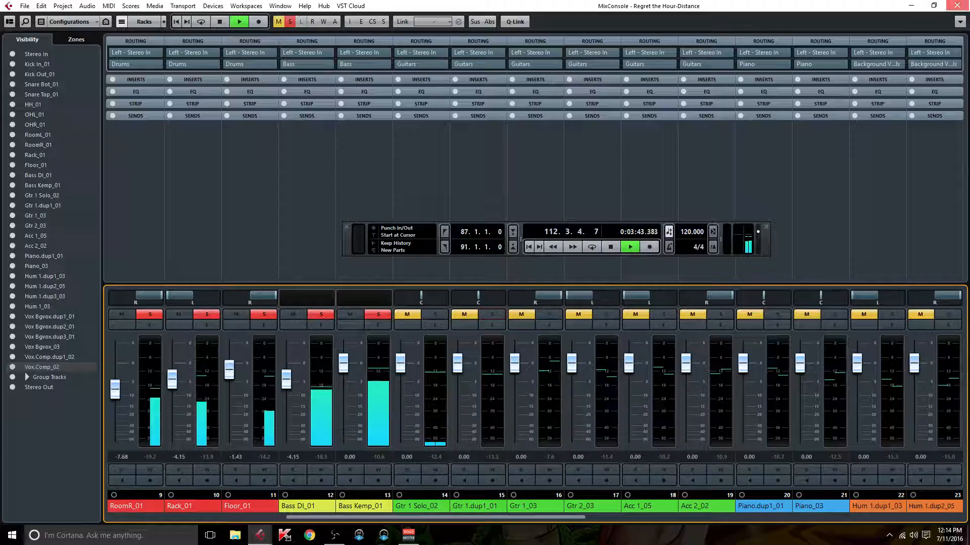
# - In the project window, set the locators from bar 117 to bar 131 and turn on cycle playback
pyautogui.click(956, 5)
pyautogui.moveTo(501, 517); pyautogui.dragTo(535, 517)
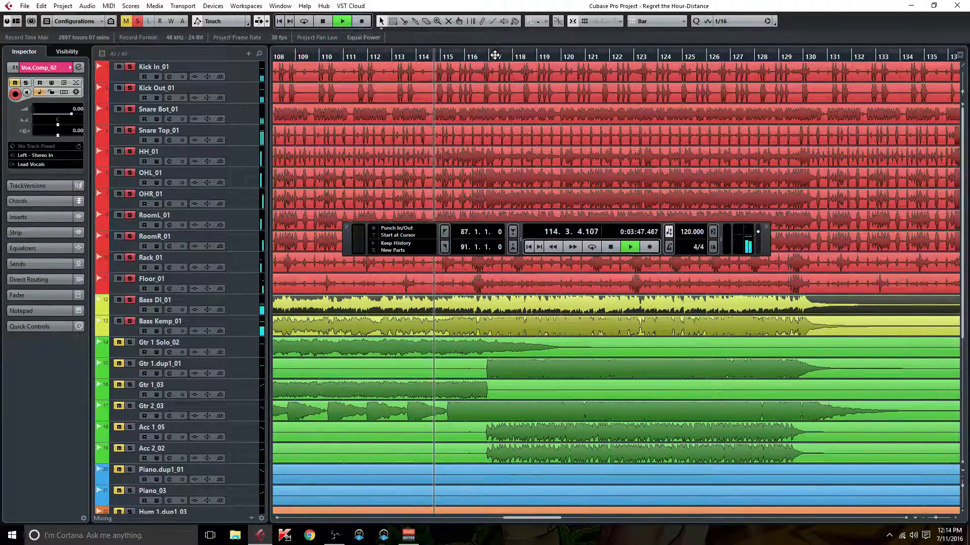
pyautogui.moveTo(491, 48); pyautogui.dragTo(824, 48)
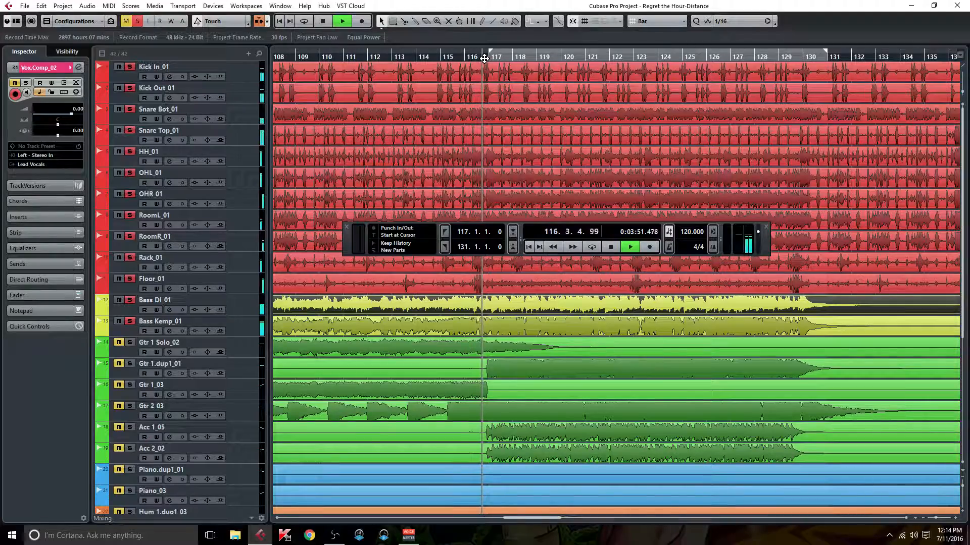
pyautogui.click(304, 21)
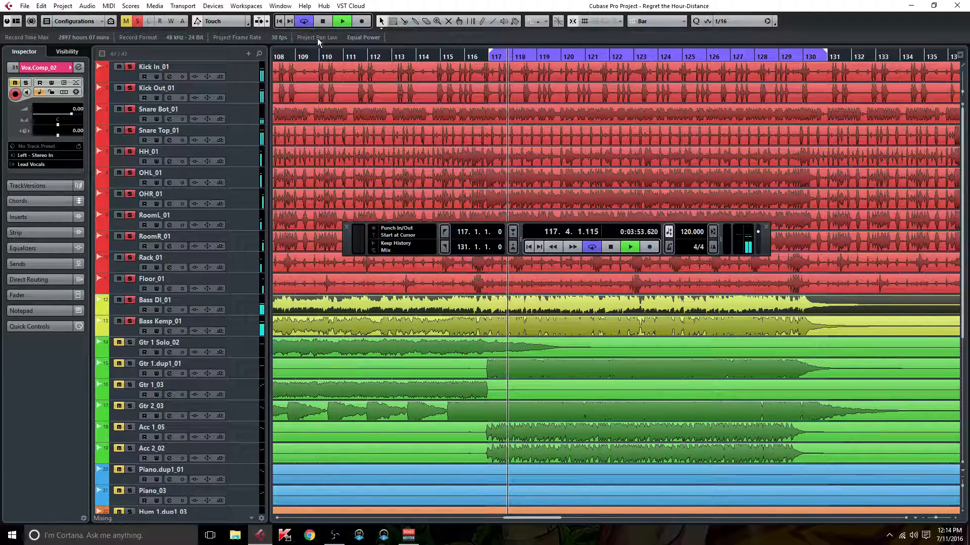
# - Solo the Gtr 1_03 and Gtr 2_03 guitars and lower the Gtr 2_03 fader to about -1.31 dB
pyautogui.click(131, 364)
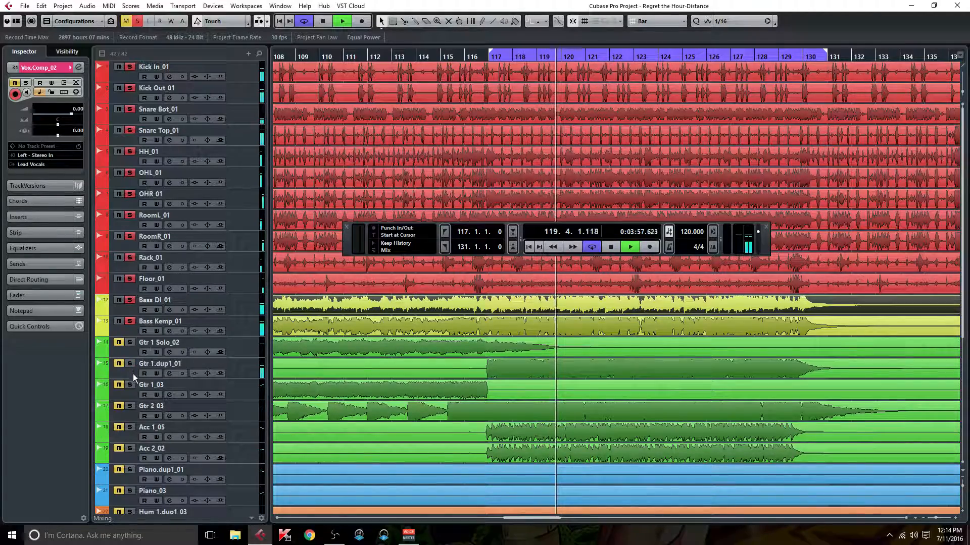
pyautogui.press('F3')
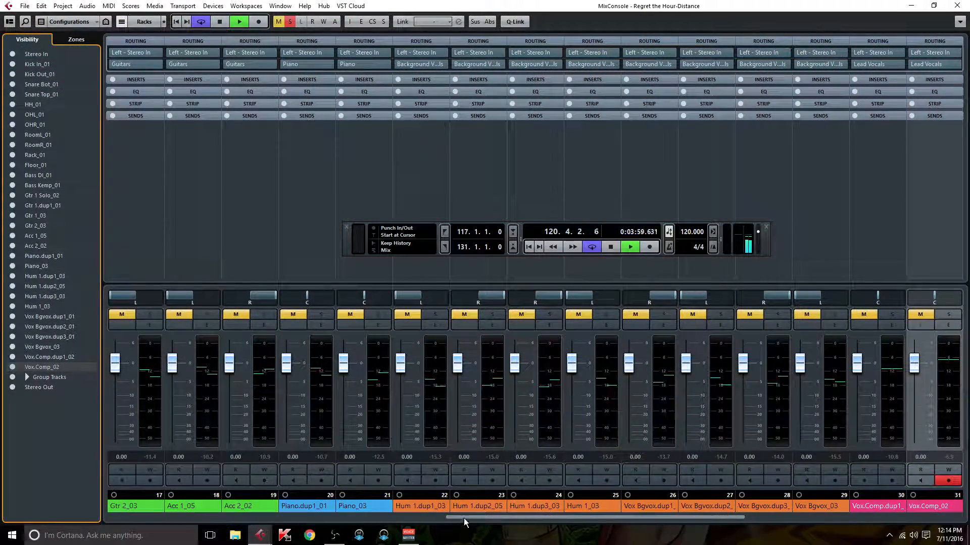
pyautogui.moveTo(459, 517); pyautogui.dragTo(324, 531)
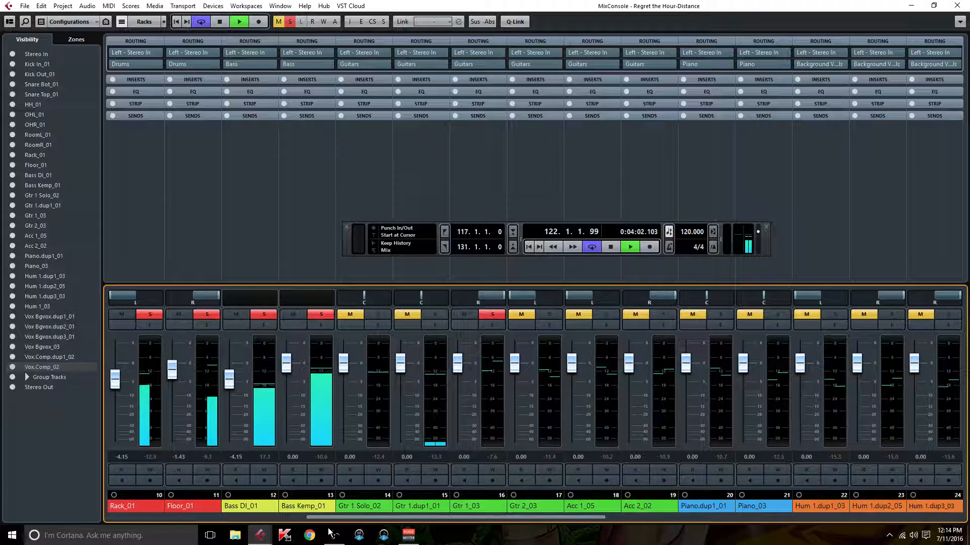
pyautogui.click(549, 316)
pyautogui.click(515, 367)
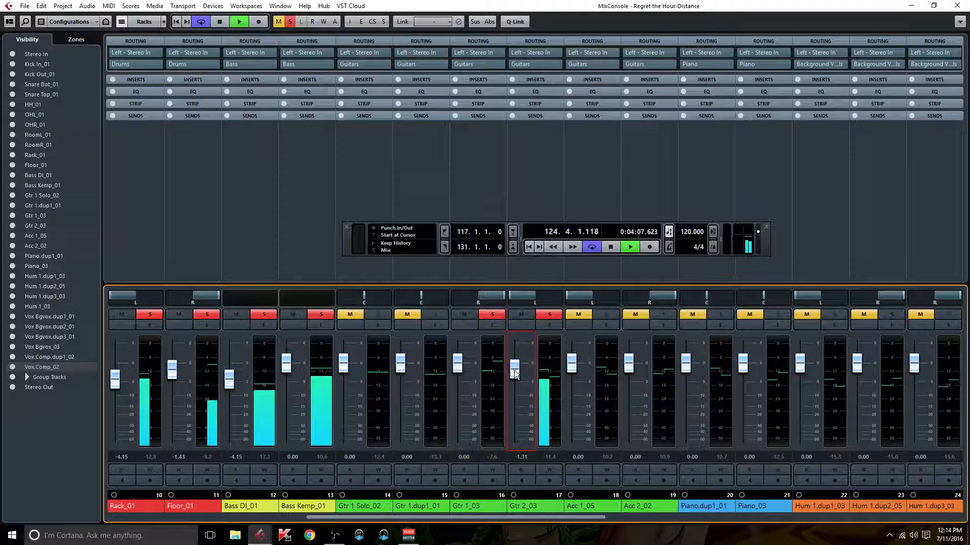
pyautogui.click(604, 314)
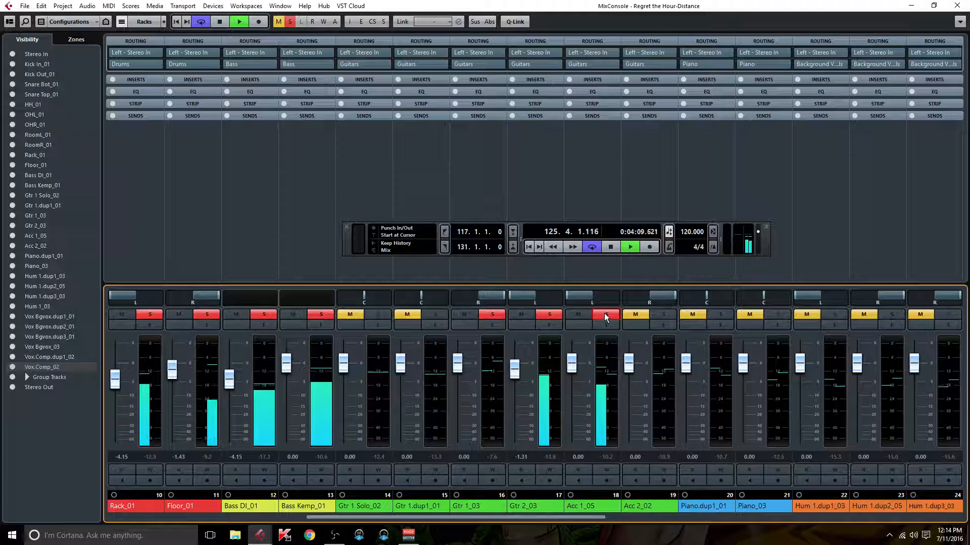
pyautogui.click(604, 314)
pyautogui.click(579, 314)
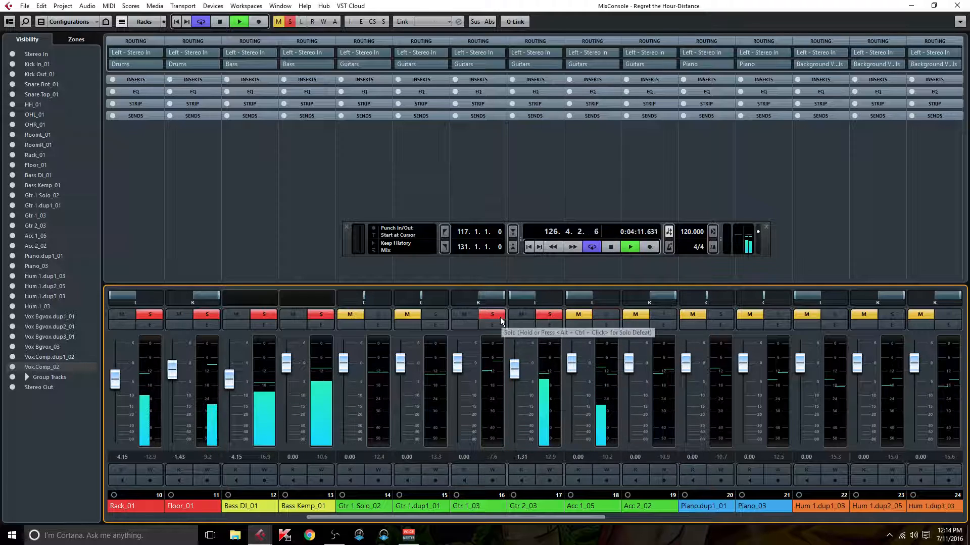
pyautogui.click(438, 314)
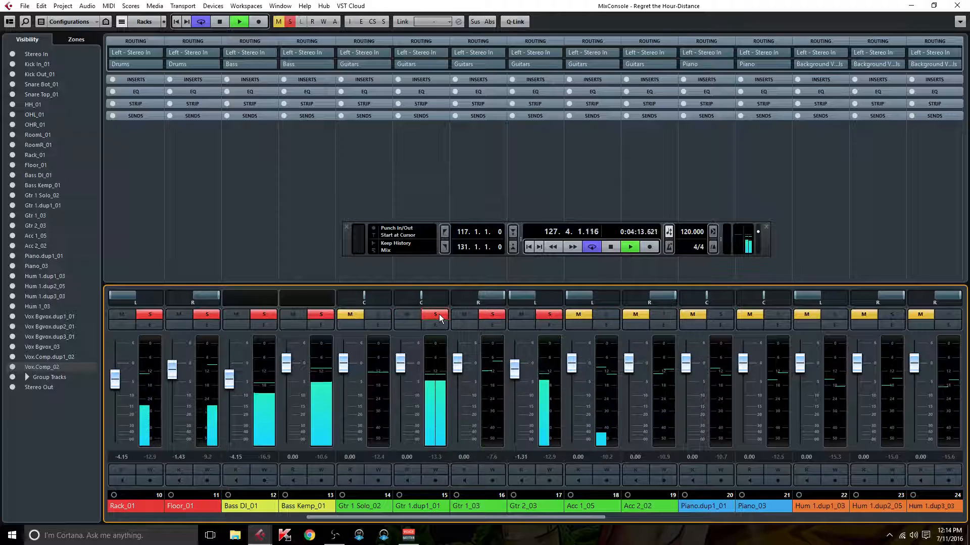
pyautogui.click(439, 314)
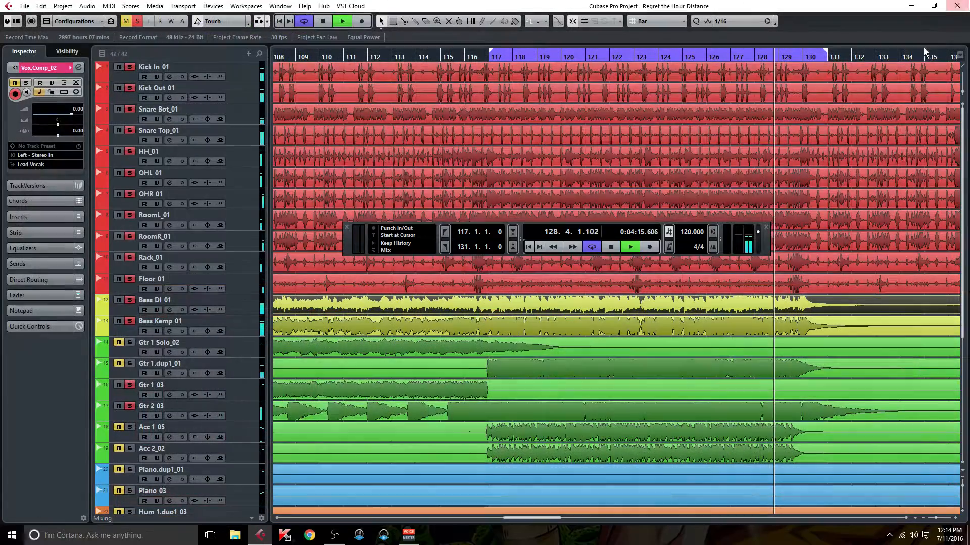
# - Move playback to about bar 104 in the project window and return to the guitar channels in the mixer
pyautogui.click(957, 5)
pyautogui.moveTo(529, 518); pyautogui.dragTo(505, 517)
pyautogui.click(417, 55)
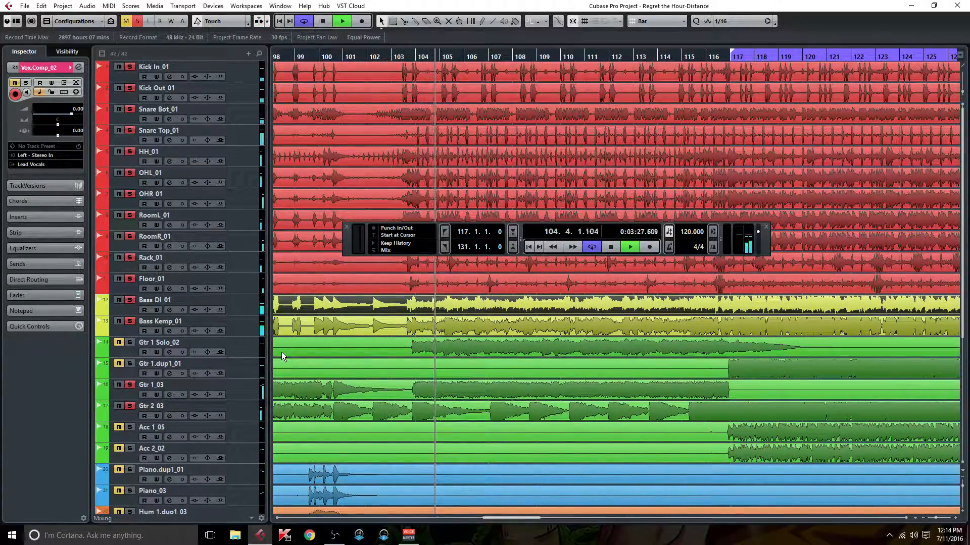
pyautogui.moveTo(506, 517); pyautogui.dragTo(476, 521)
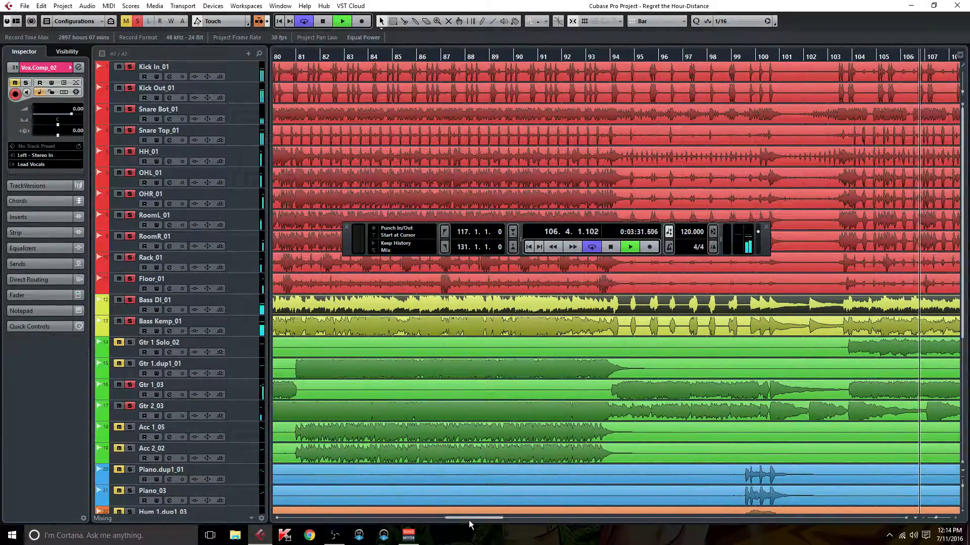
pyautogui.press('F3')
pyautogui.moveTo(462, 515); pyautogui.dragTo(372, 502)
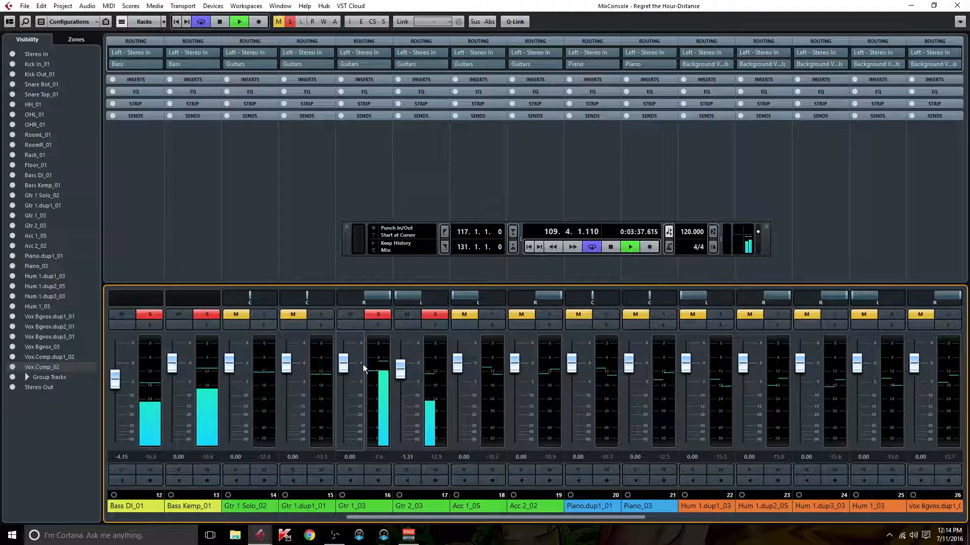
# - Try the Gtr 1_03 fader at about -0.62 dB and reset it to 0.00 dB
pyautogui.moveTo(343, 366); pyautogui.dragTo(345, 372)
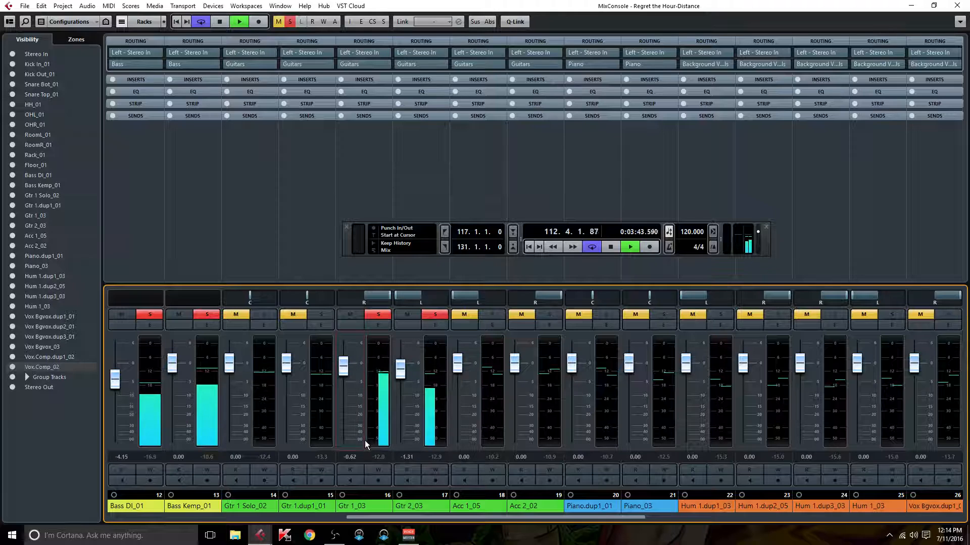
pyautogui.click(352, 456)
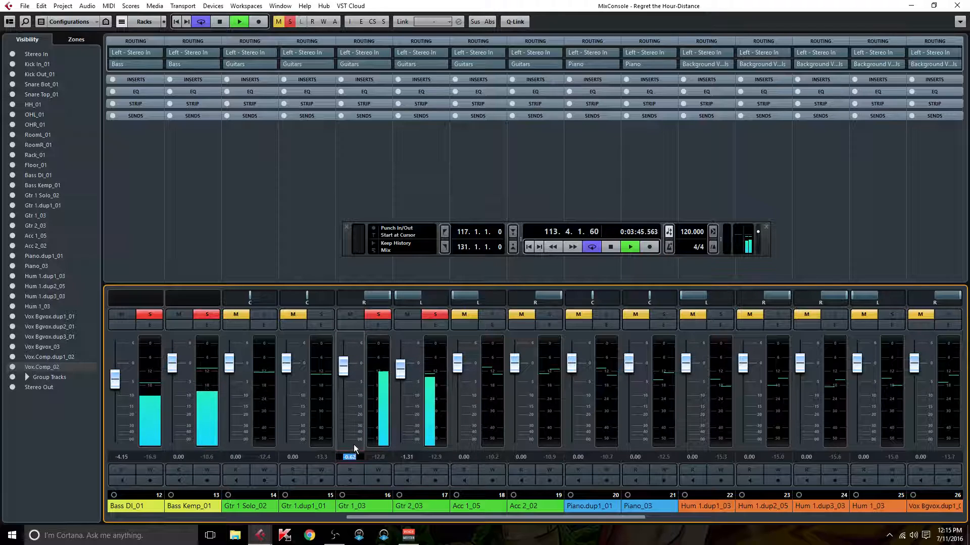
pyautogui.write('0')
pyautogui.press('Return')
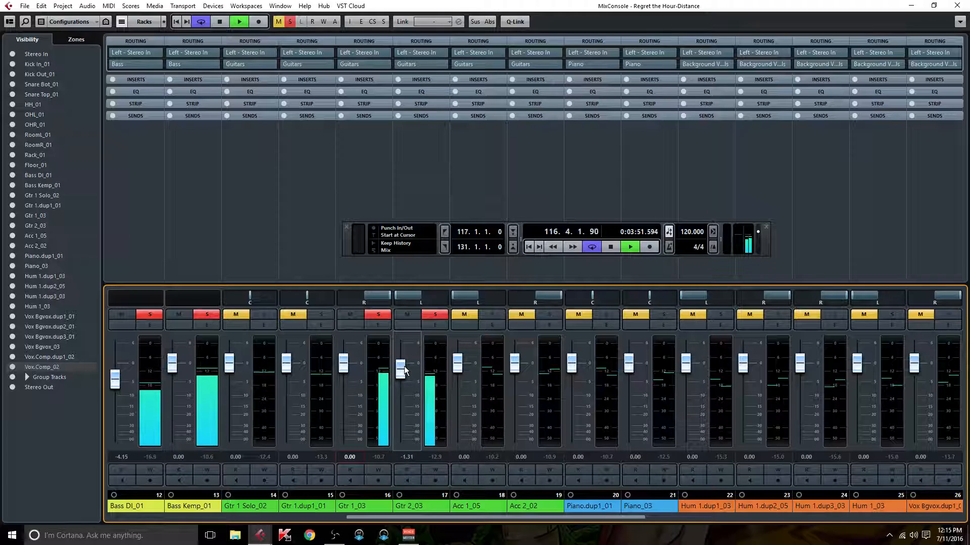
# - Solo the Gtr 1.dup1_01 channel and lower its fader to about -2.61 dB
pyautogui.click(323, 315)
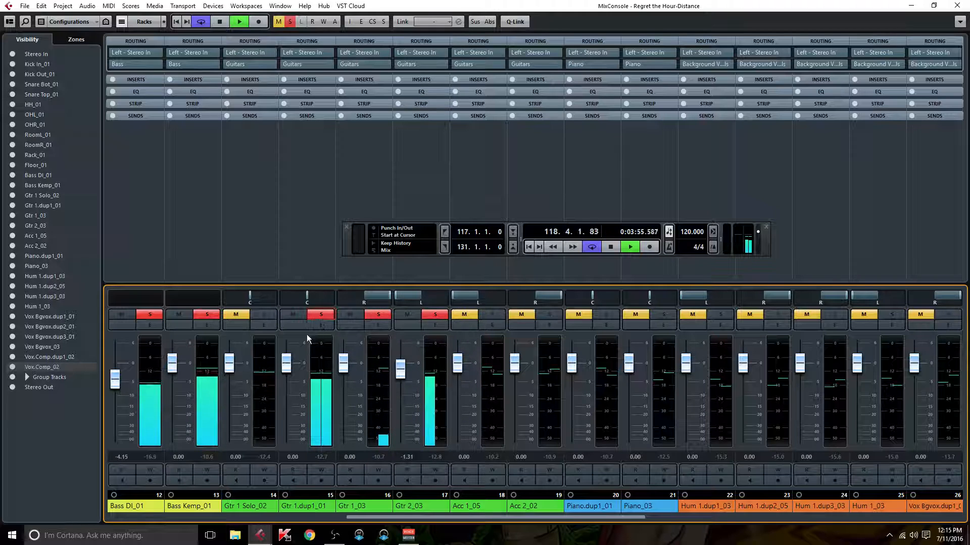
pyautogui.moveTo(288, 363); pyautogui.dragTo(289, 369)
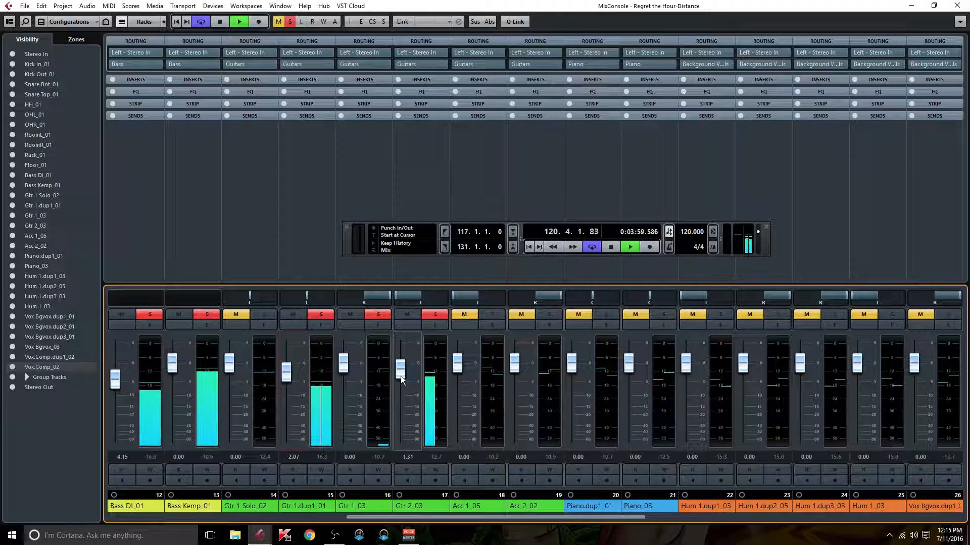
pyautogui.moveTo(288, 376); pyautogui.dragTo(290, 378)
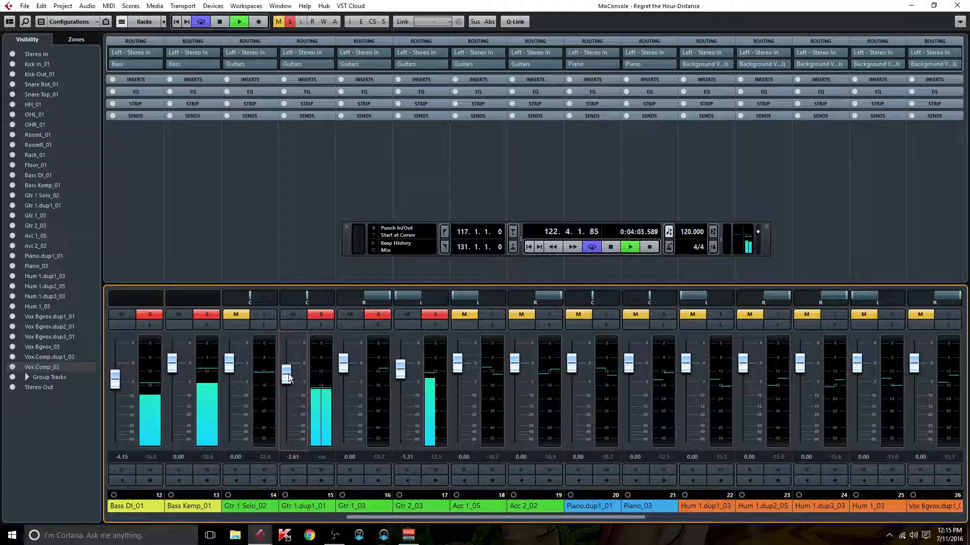
# - Solo the Acc 1_05 and Acc 2_02 guitars and set their faders to about 1.07 dB and -1.68 dB
pyautogui.click(497, 314)
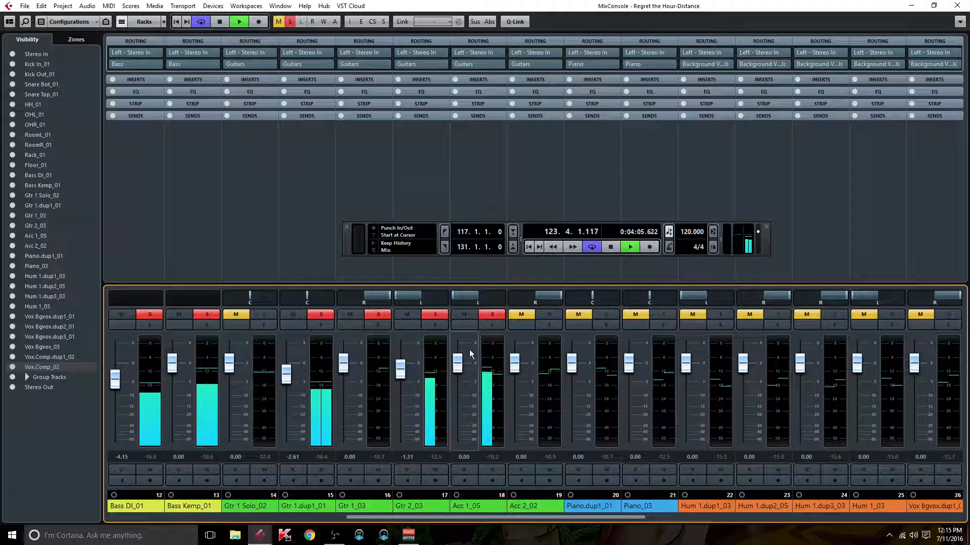
pyautogui.click(457, 369)
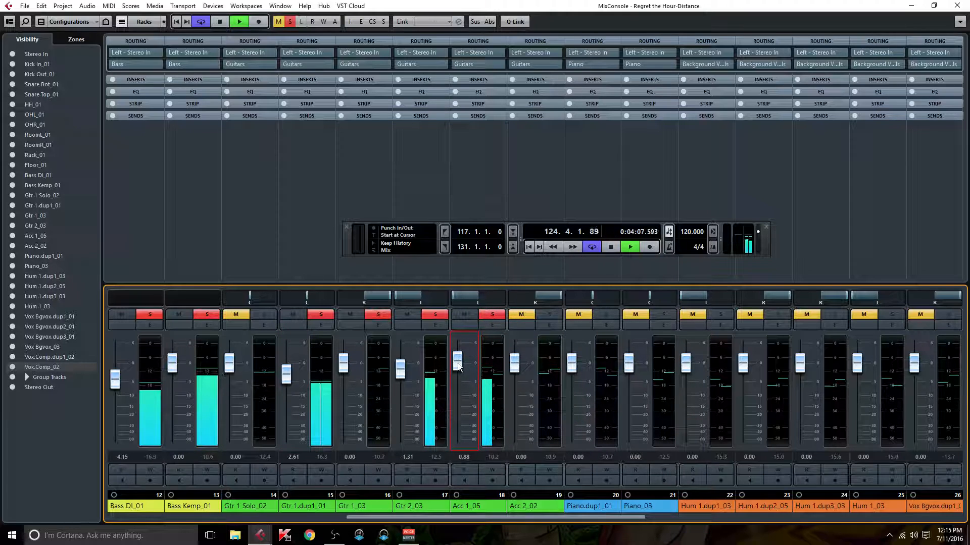
pyautogui.click(551, 314)
pyautogui.moveTo(514, 367); pyautogui.dragTo(515, 375)
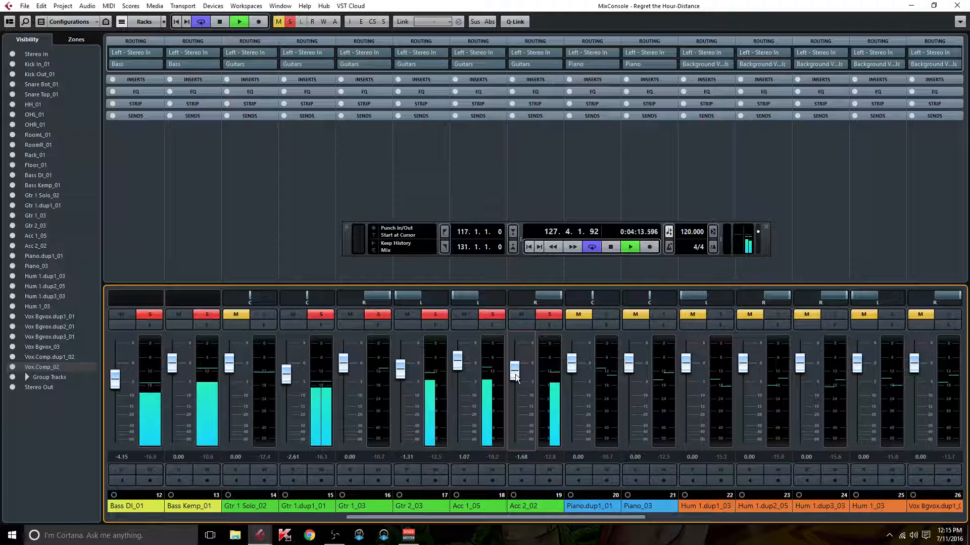
# - Reset the Acc 1_05 fader to 0.00 dB and lower Acc 2_02 to about -1.94 dB
pyautogui.moveTo(457, 365); pyautogui.dragTo(458, 367)
pyautogui.doubleClick(465, 457)
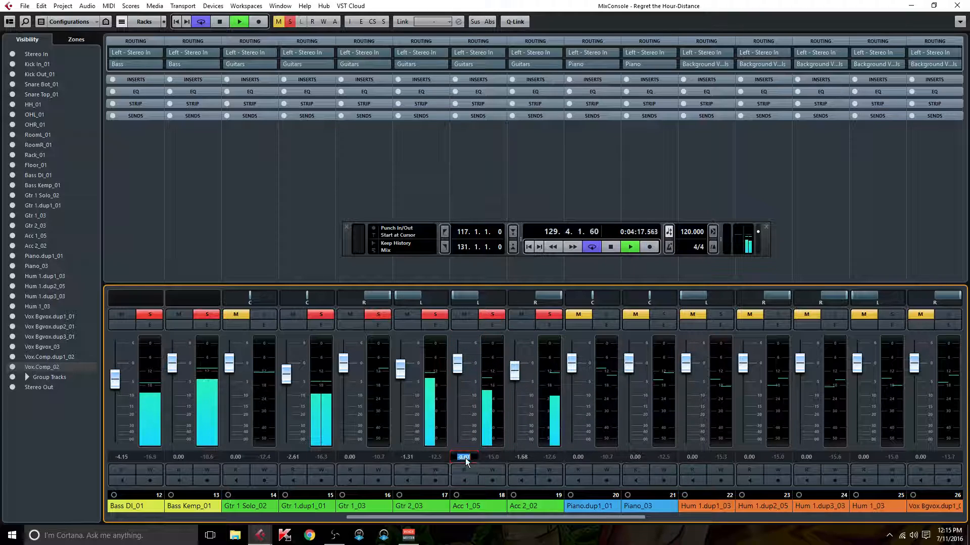
pyautogui.write('0')
pyautogui.press('Return')
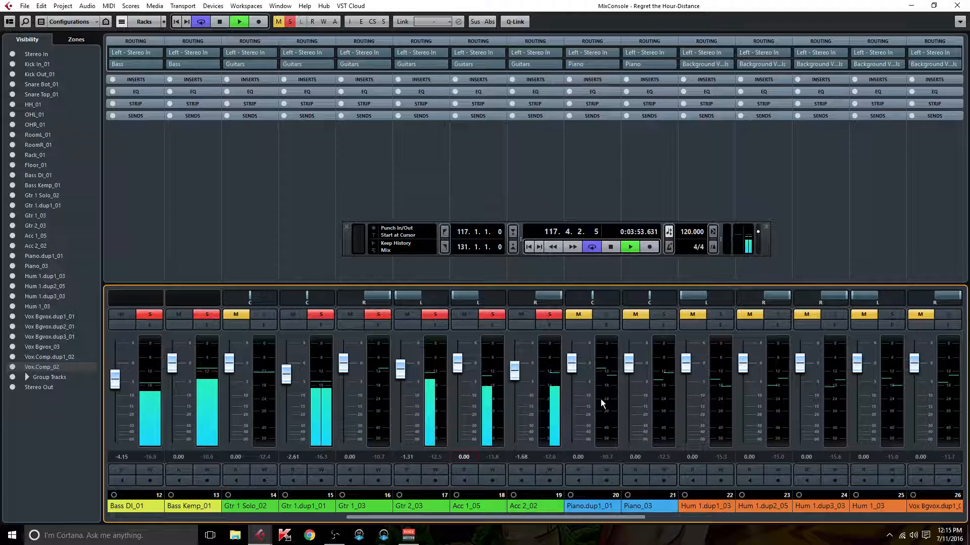
pyautogui.moveTo(513, 372); pyautogui.dragTo(518, 376)
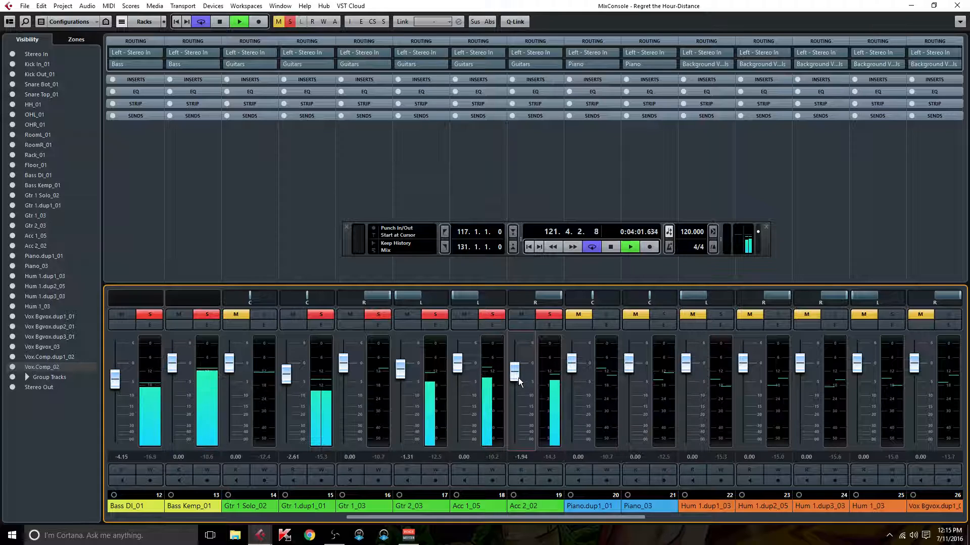
# - Lower the Acc 1_05 fader to about -0.50 dB and close the mixer
pyautogui.moveTo(457, 365); pyautogui.dragTo(459, 368)
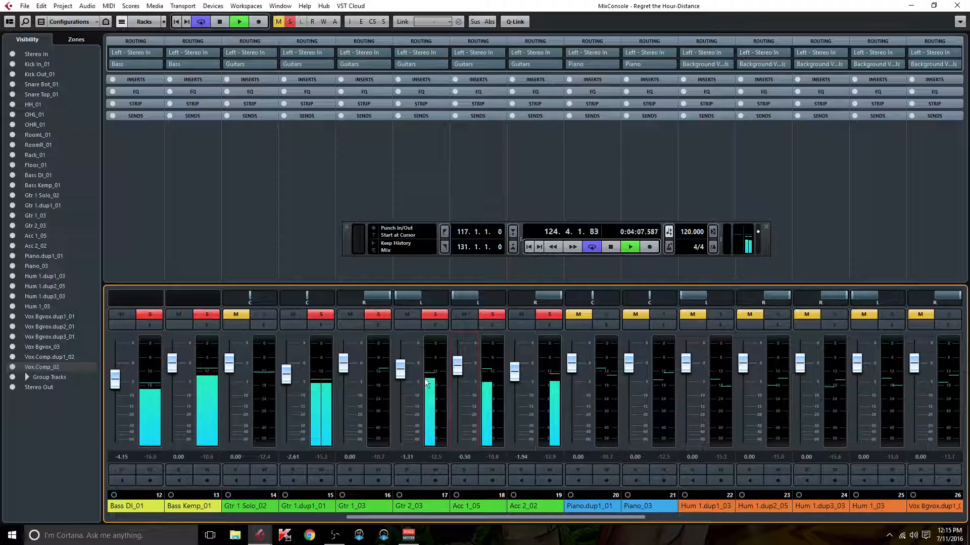
pyautogui.click(957, 5)
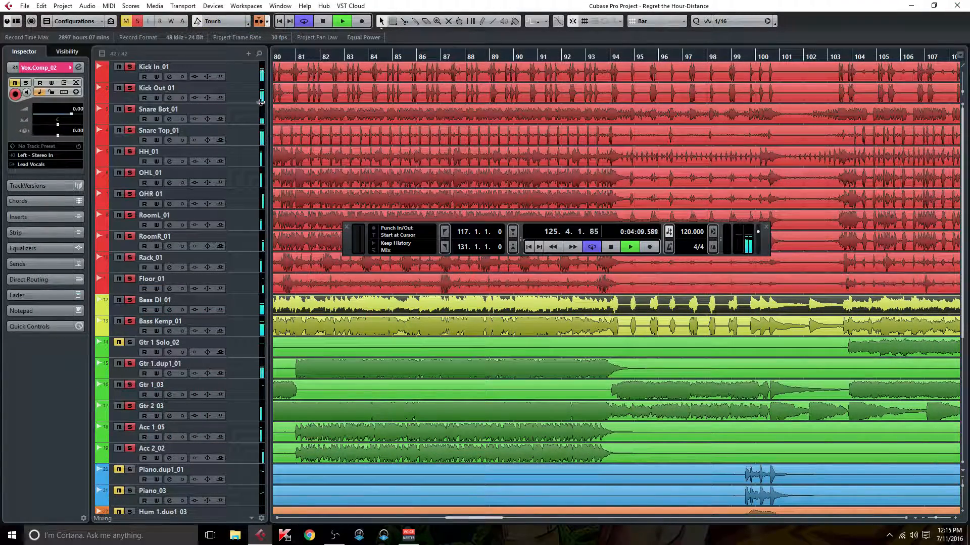
# - Play the song from bar 94 and open the channel settings of Gtr 1_03 to check its level
pyautogui.click(281, 57)
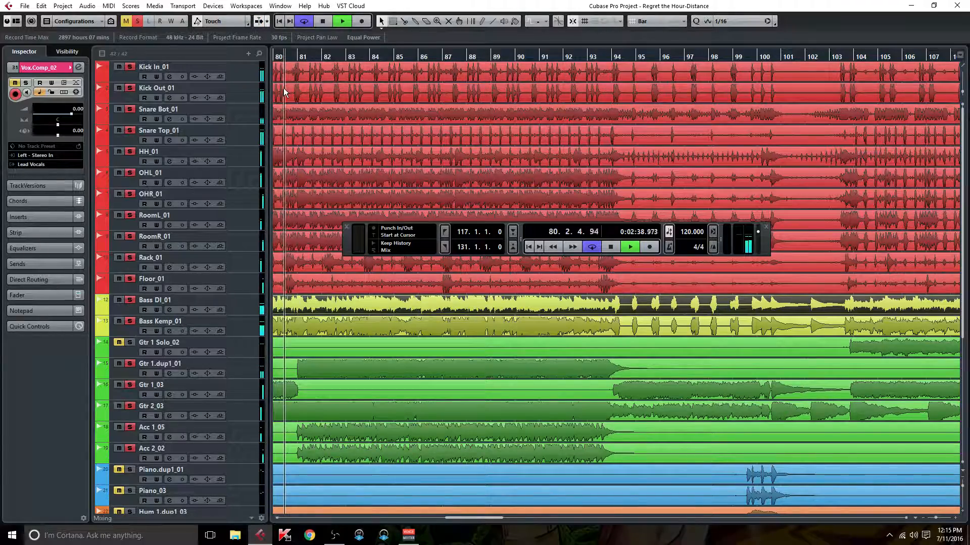
pyautogui.click(614, 59)
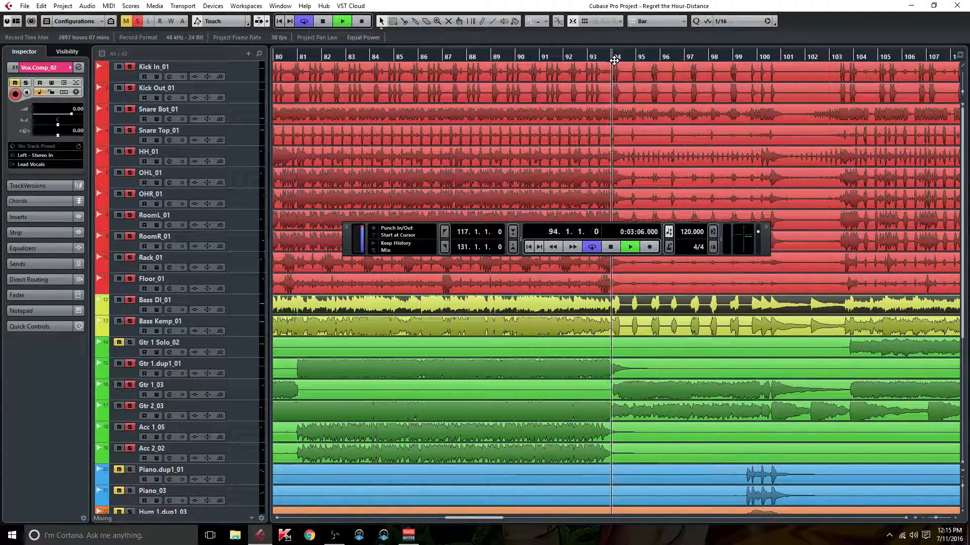
pyautogui.click(170, 394)
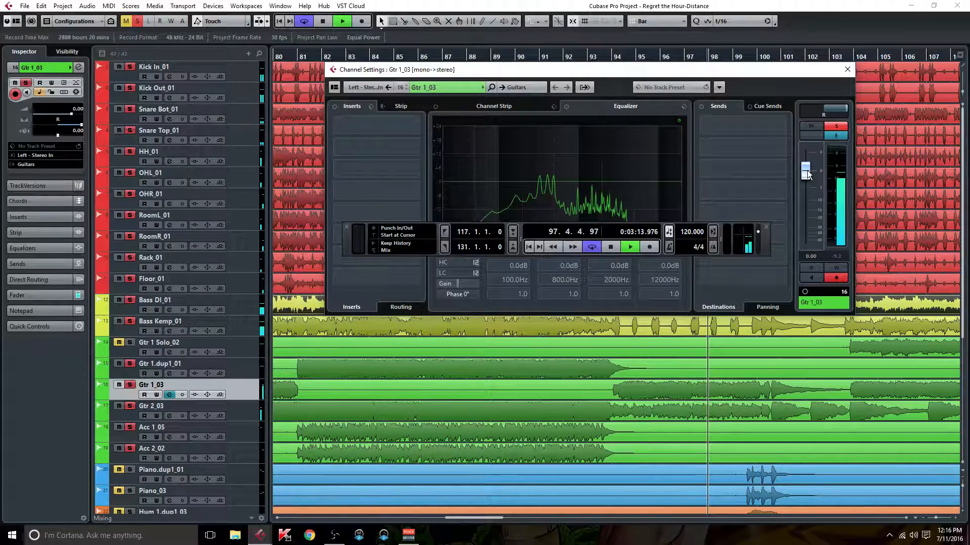
# - Solo both piano tracks and lower Piano.dup1_01 to about -3.86 dB and Piano_03 to about -4.31 dB
pyautogui.click(130, 469)
pyautogui.click(130, 491)
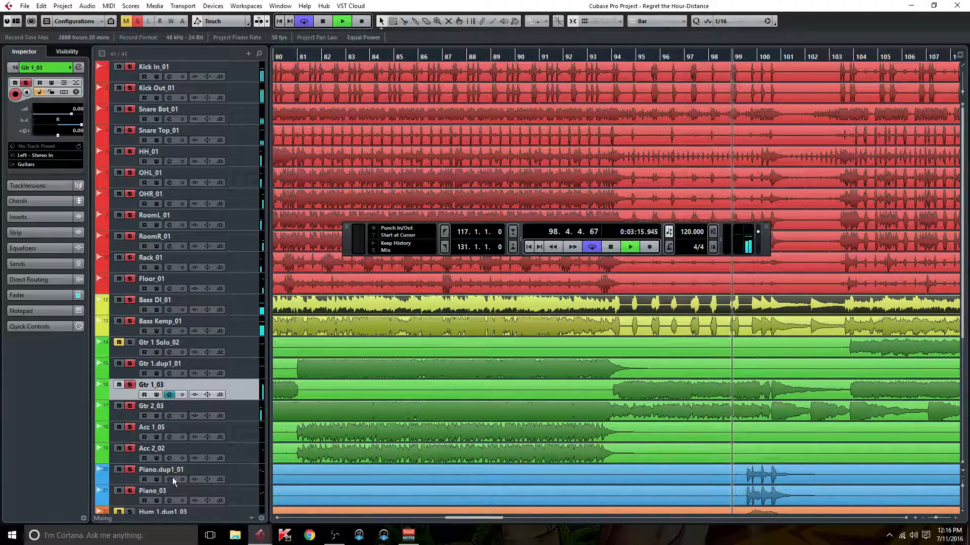
pyautogui.click(169, 479)
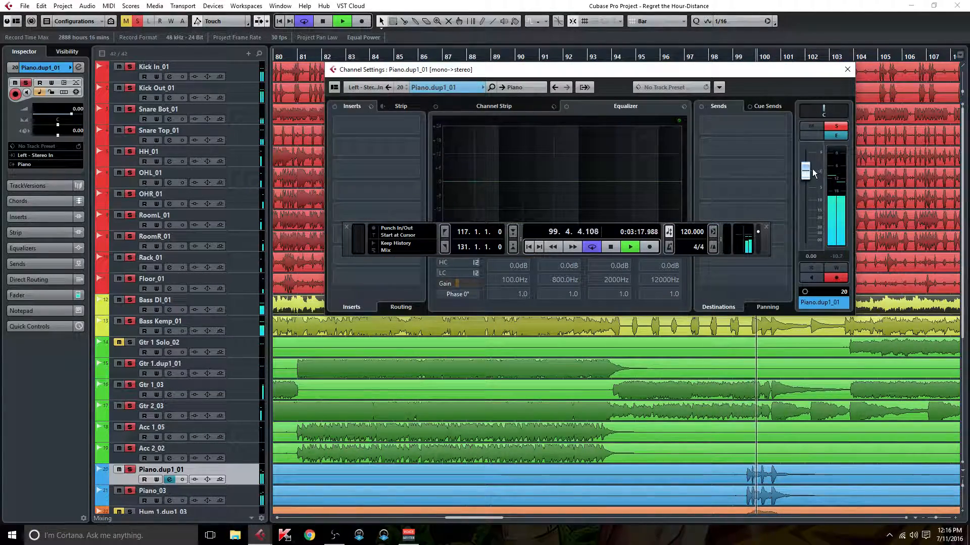
pyautogui.moveTo(813, 170); pyautogui.dragTo(812, 186)
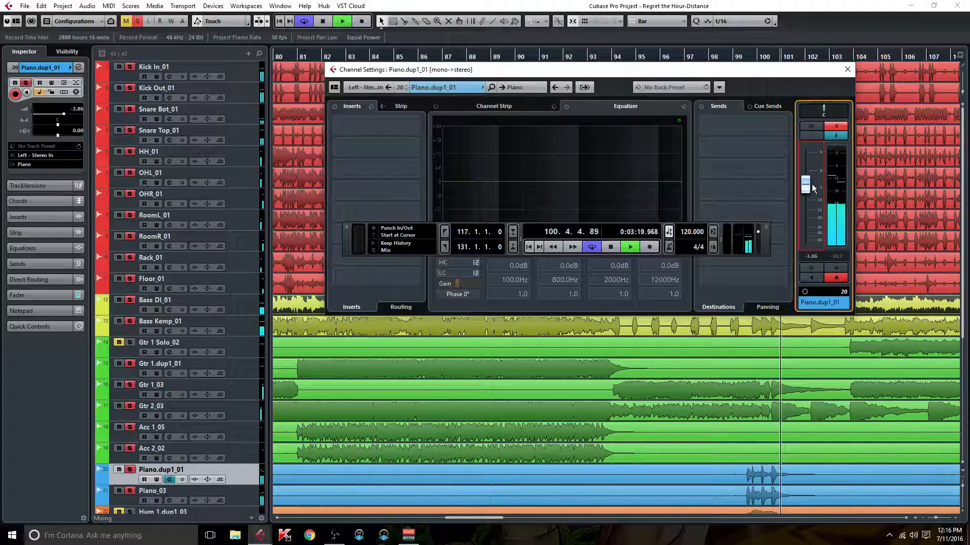
pyautogui.press('F3')
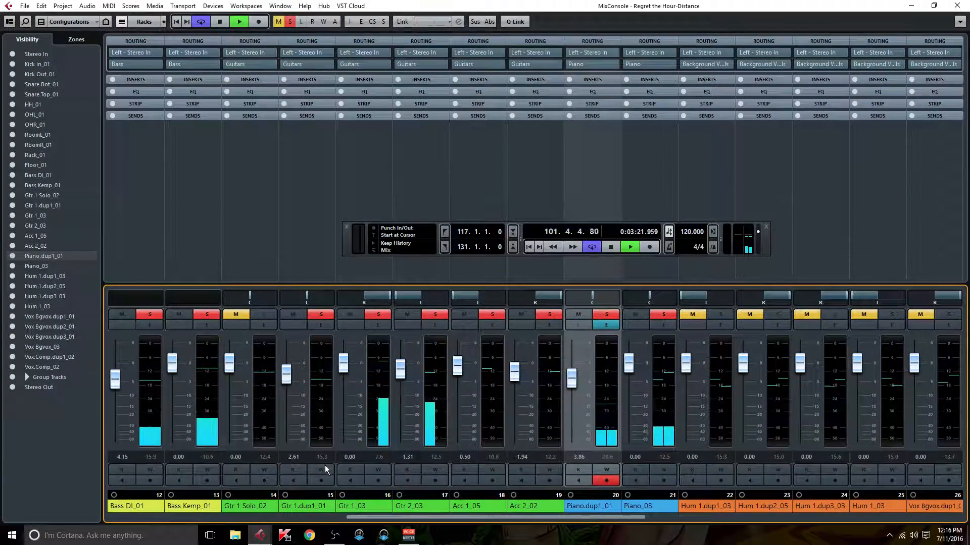
pyautogui.moveTo(629, 367); pyautogui.dragTo(635, 384)
pyautogui.click(957, 5)
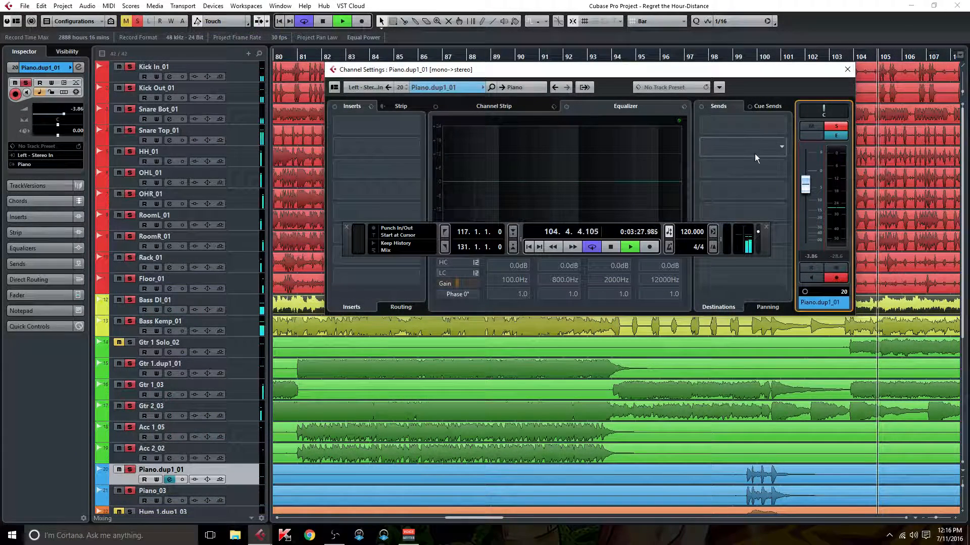
# - Loop playback over bars 99 to 101 and lower Piano.dup1_01 to about -5.41 dB and Piano_03 to about -5.03 dB
pyautogui.moveTo(713, 70); pyautogui.dragTo(813, 146)
pyautogui.moveTo(502, 518); pyautogui.dragTo(477, 520)
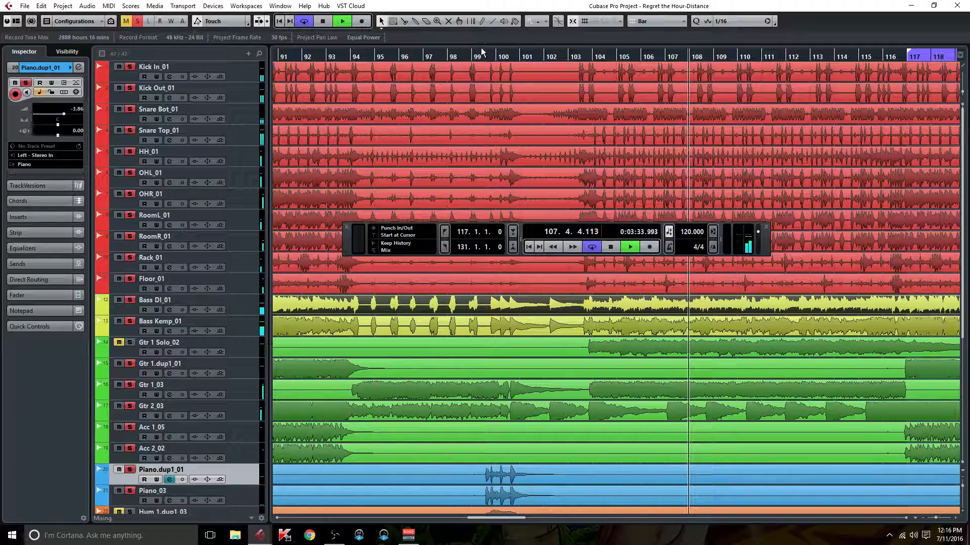
pyautogui.moveTo(475, 53); pyautogui.dragTo(514, 53)
pyautogui.click(469, 58)
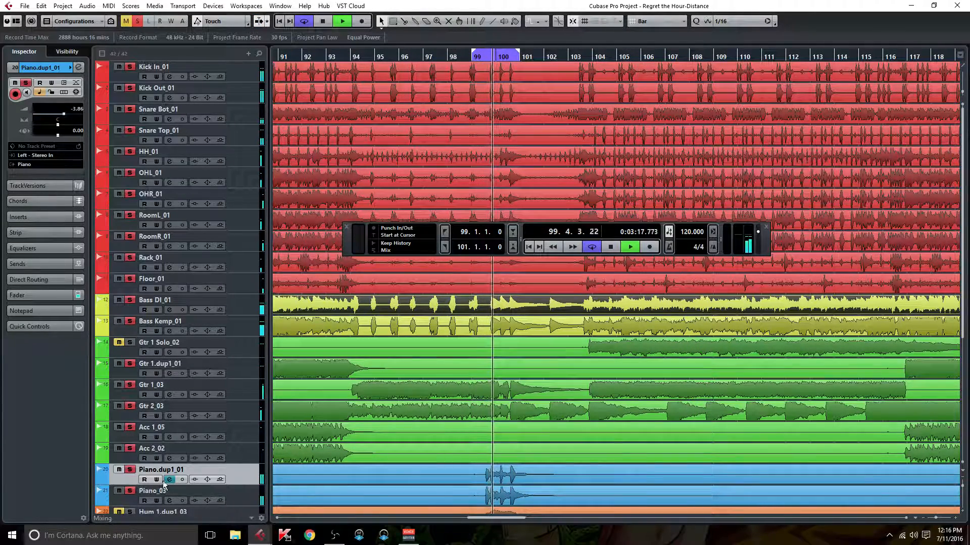
pyautogui.press('F3')
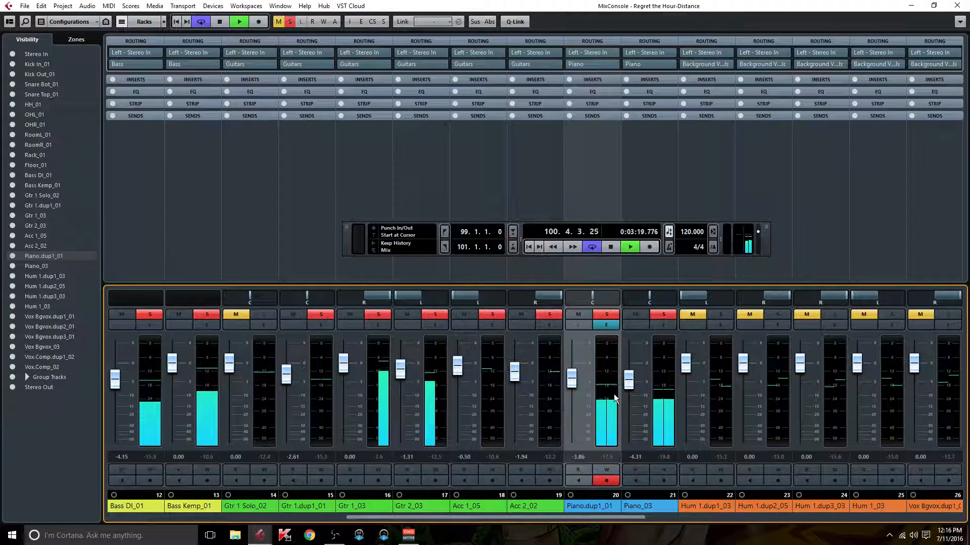
pyautogui.moveTo(572, 372); pyautogui.dragTo(626, 377)
# - Solo the four Hum channels, from Hum 1.dup1_03 through Hum 1_03
pyautogui.click(720, 312)
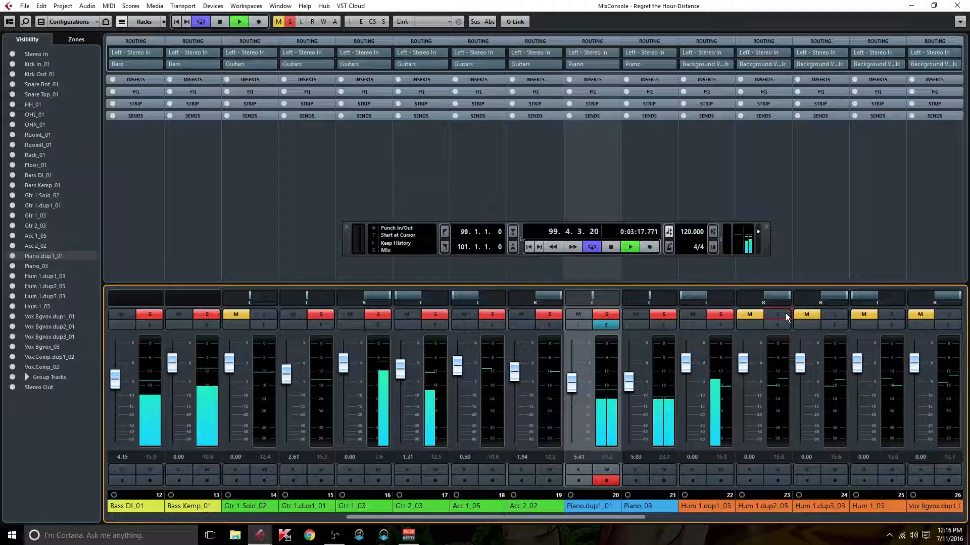
pyautogui.click(784, 313)
pyautogui.click(840, 312)
pyautogui.click(890, 314)
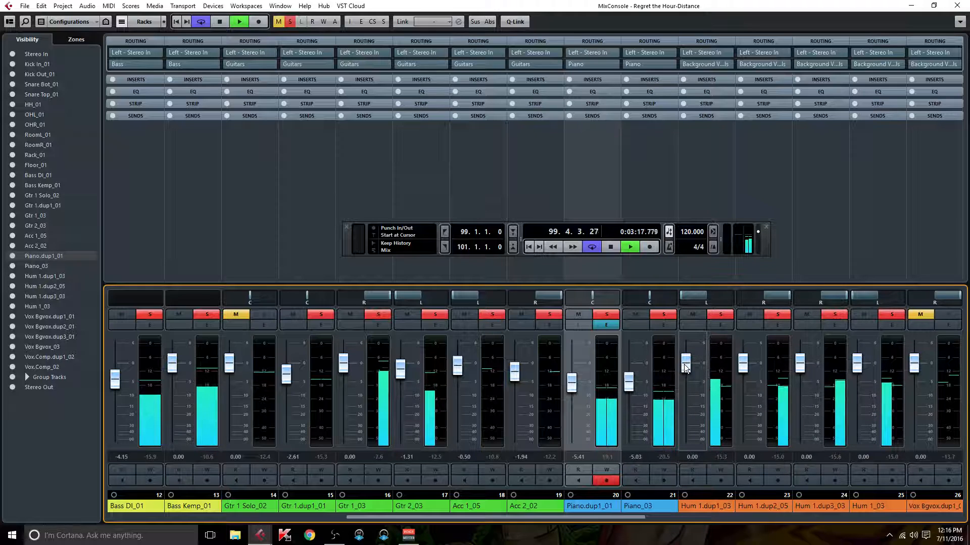
# - Lower Hum 1.dup1_03 and Hum 1_03 to about -4.31 dB, Hum 1.dup2_05 to -2.34 dB and Hum 1.dup3_03 to -2.07 dB
pyautogui.moveTo(684, 369); pyautogui.dragTo(686, 375)
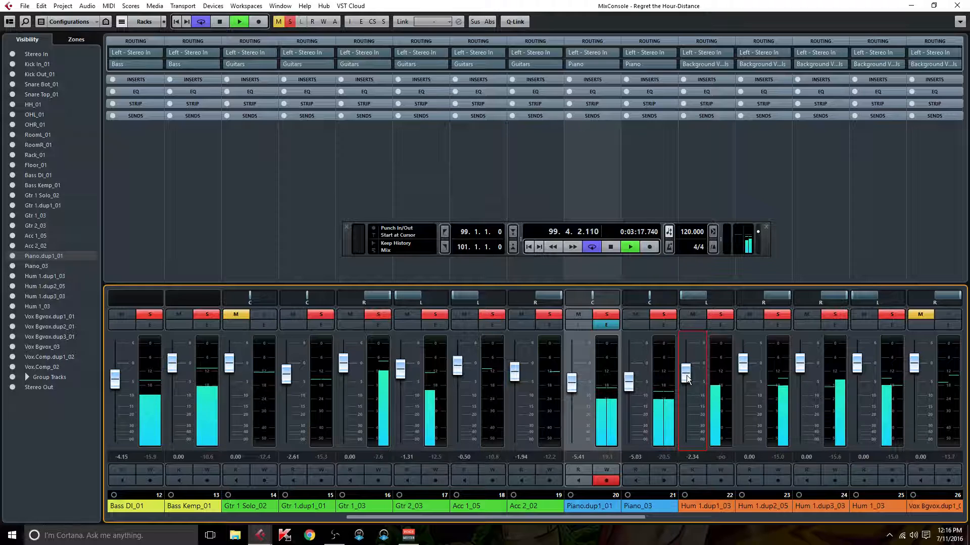
pyautogui.moveTo(859, 364); pyautogui.dragTo(862, 382)
pyautogui.moveTo(684, 375); pyautogui.dragTo(687, 384)
pyautogui.click(743, 365)
pyautogui.moveTo(744, 367); pyautogui.dragTo(744, 378)
pyautogui.click(796, 359)
pyautogui.moveTo(795, 360); pyautogui.dragTo(801, 373)
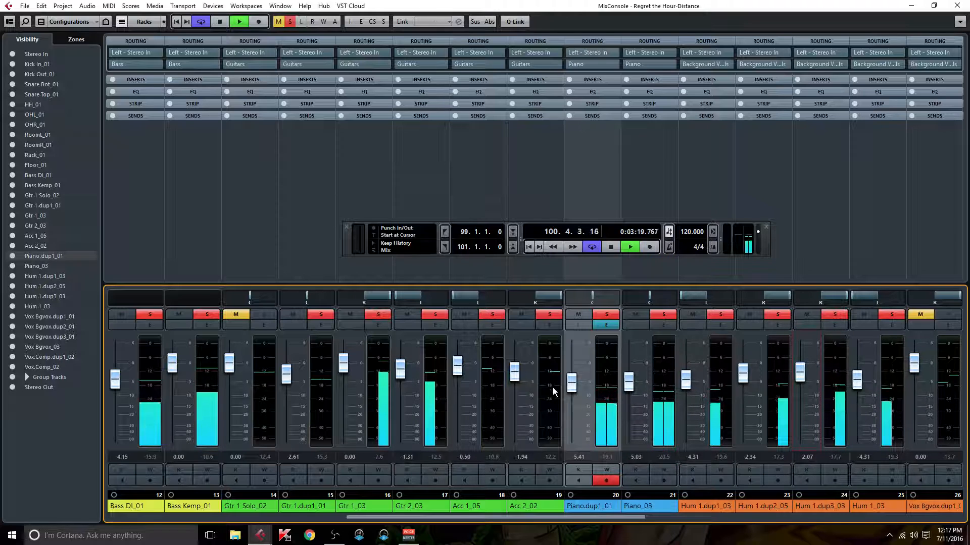
# - Lower Piano.dup1_01 to about -6.17 dB, Piano_03 to -6.33 dB, Hum 1.dup2_05 to -3.05 dB and Hum 1.dup3_03 to -3.66 dB
pyautogui.moveTo(571, 386); pyautogui.dragTo(631, 390)
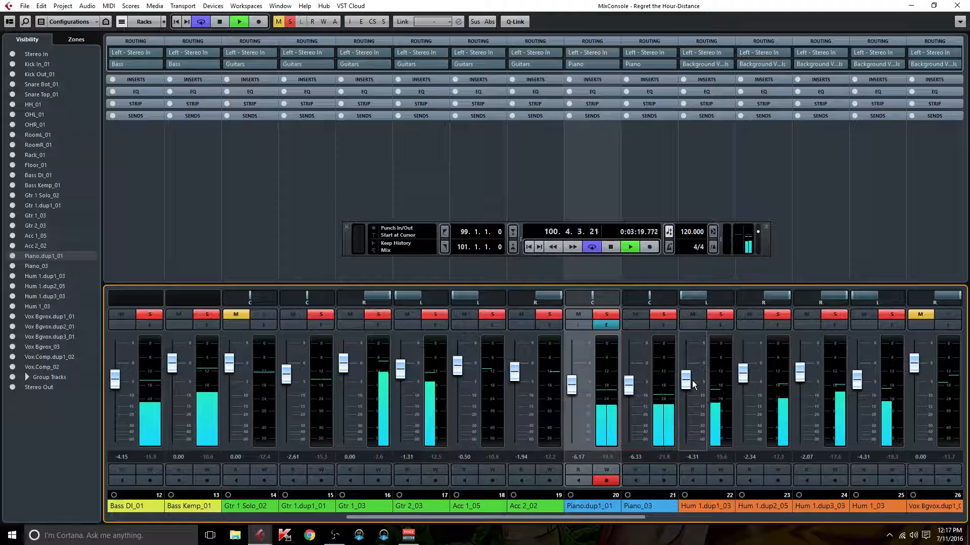
pyautogui.moveTo(693, 385); pyautogui.dragTo(692, 389)
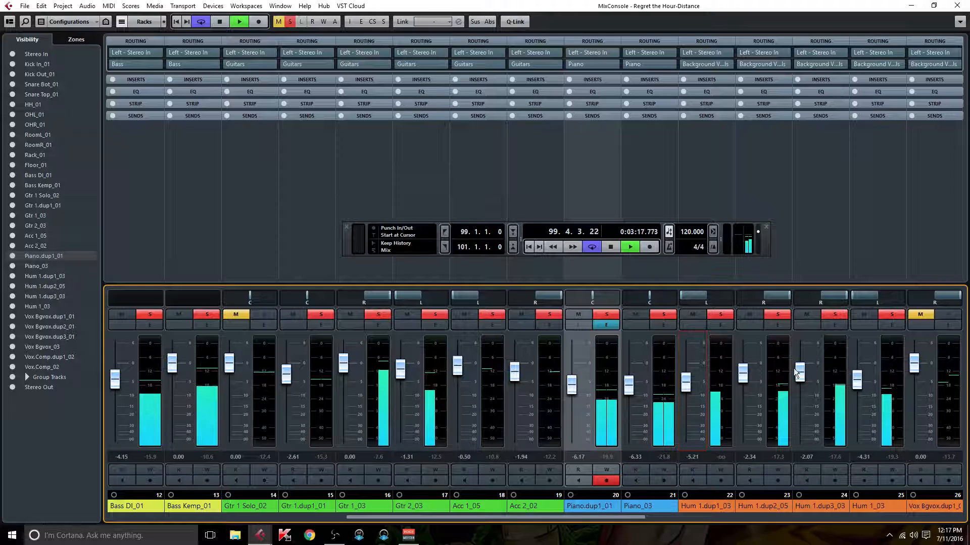
pyautogui.moveTo(687, 389); pyautogui.dragTo(687, 385)
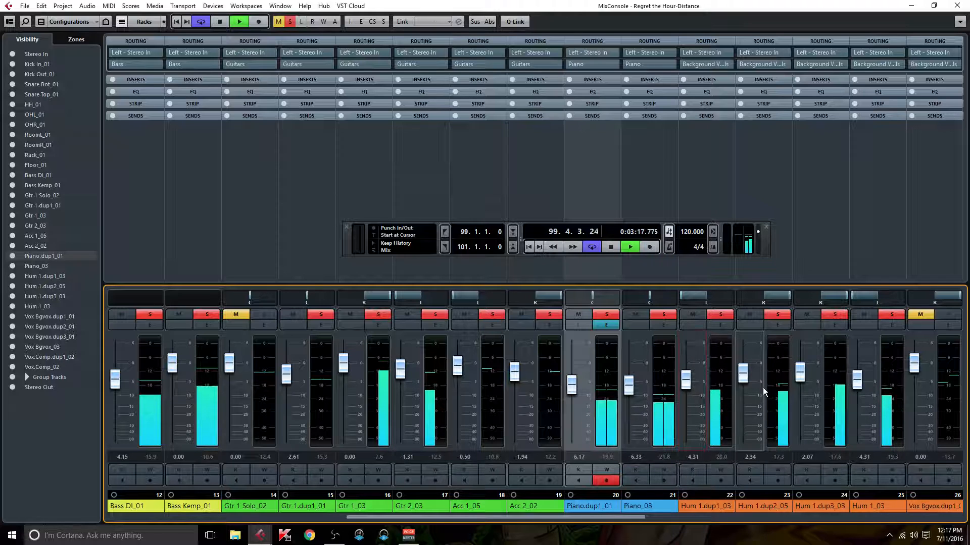
pyautogui.moveTo(745, 378); pyautogui.dragTo(800, 377)
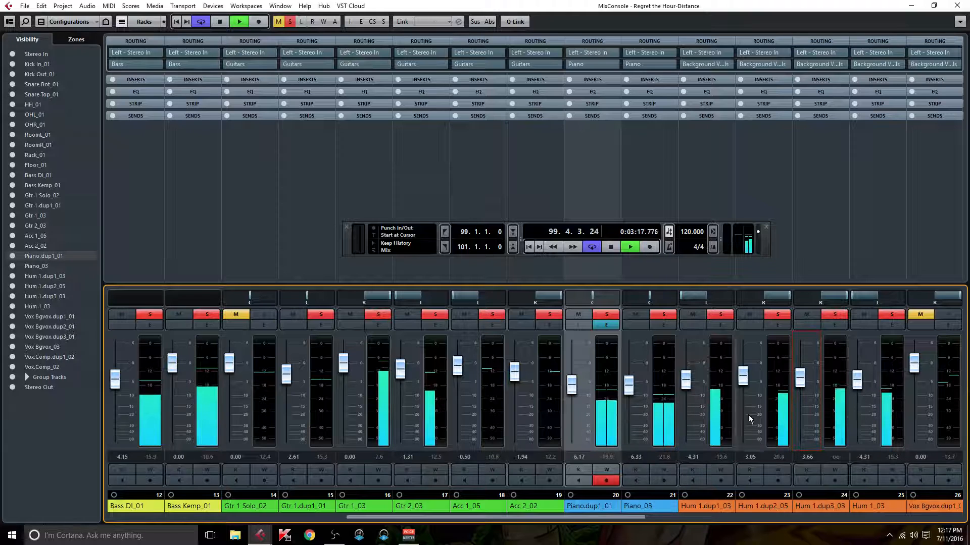
# - Solo the four Vox Bgvox background vocal channels in the mixer
pyautogui.moveTo(574, 520); pyautogui.dragTo(714, 518)
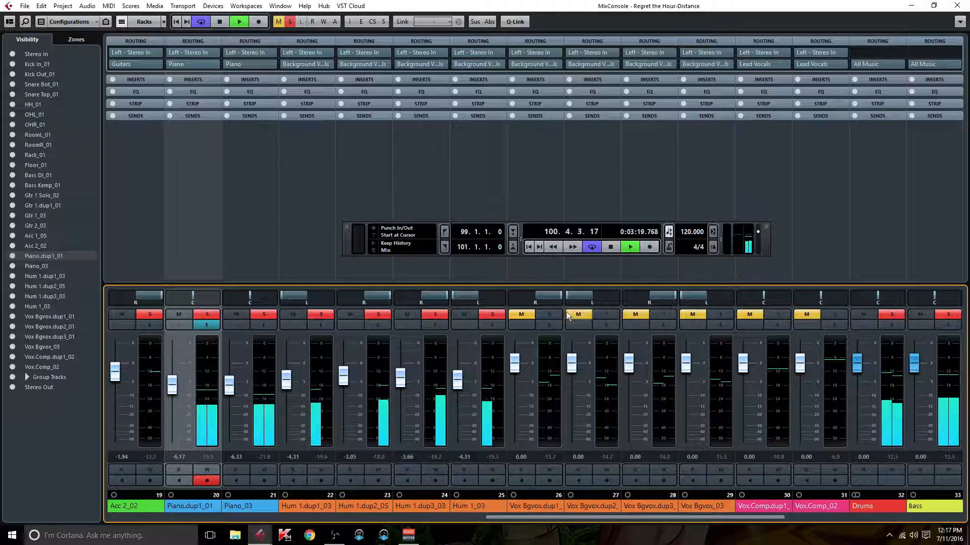
pyautogui.click(550, 314)
pyautogui.click(608, 314)
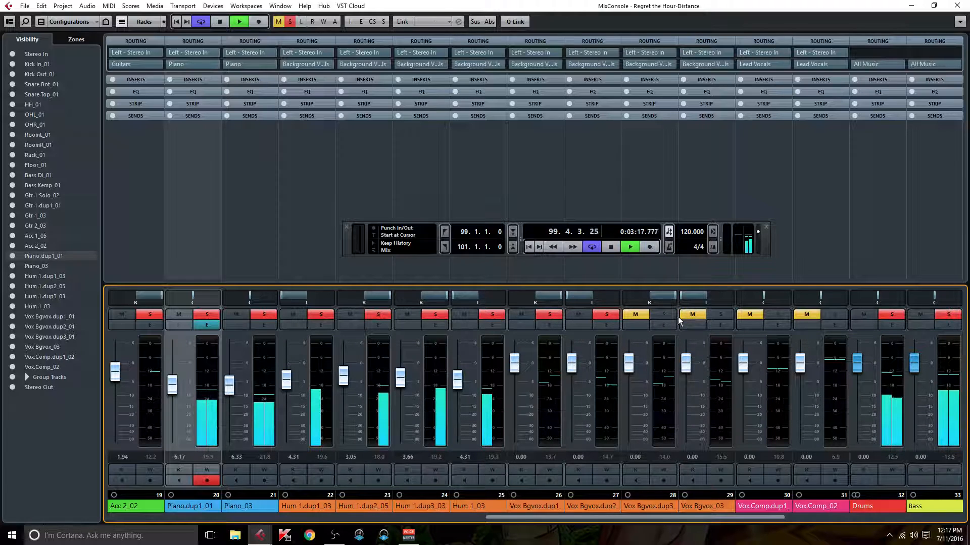
pyautogui.click(665, 315)
pyautogui.click(719, 316)
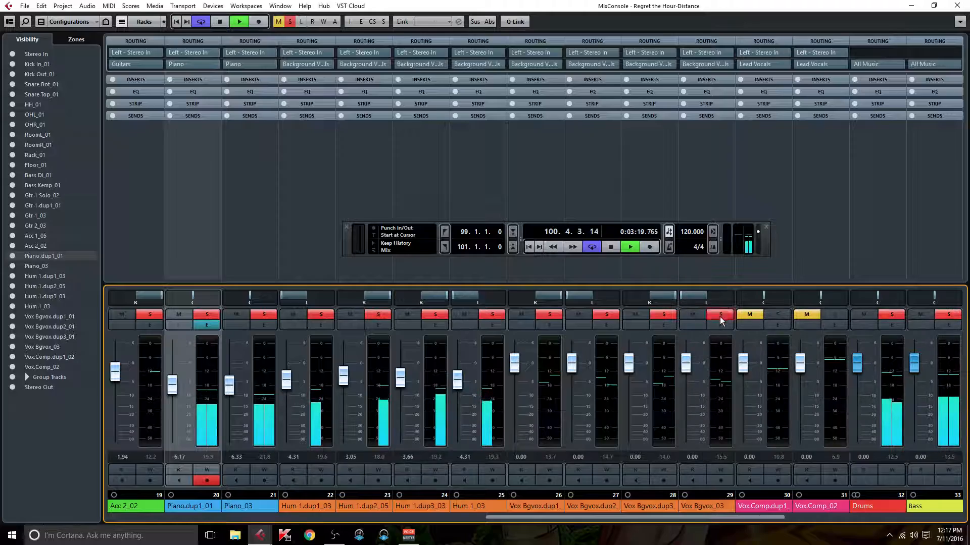
# - Stop playback, set the loop range to bars 117 to 121 over the background vocals, and play from bar 117
pyautogui.press('F3')
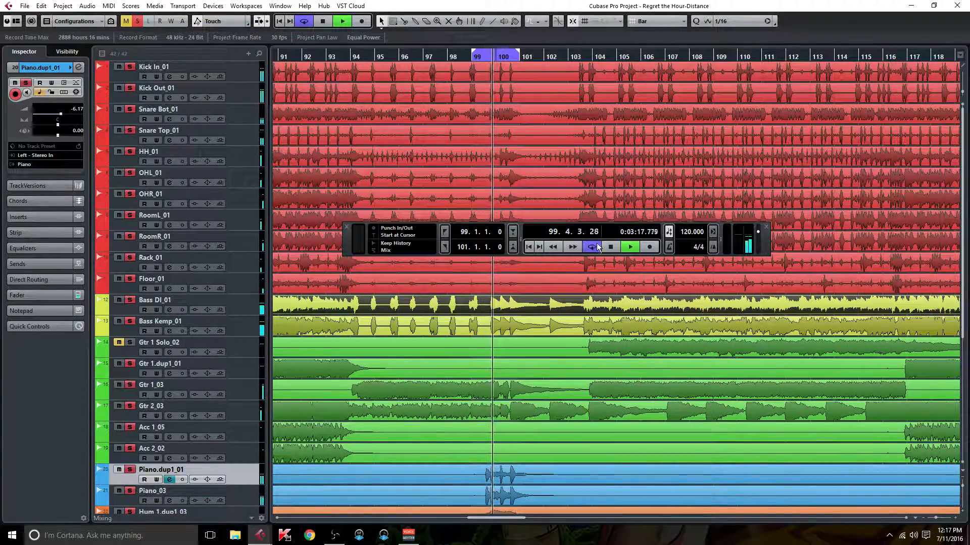
pyautogui.press('space')
pyautogui.moveTo(493, 518); pyautogui.dragTo(515, 518)
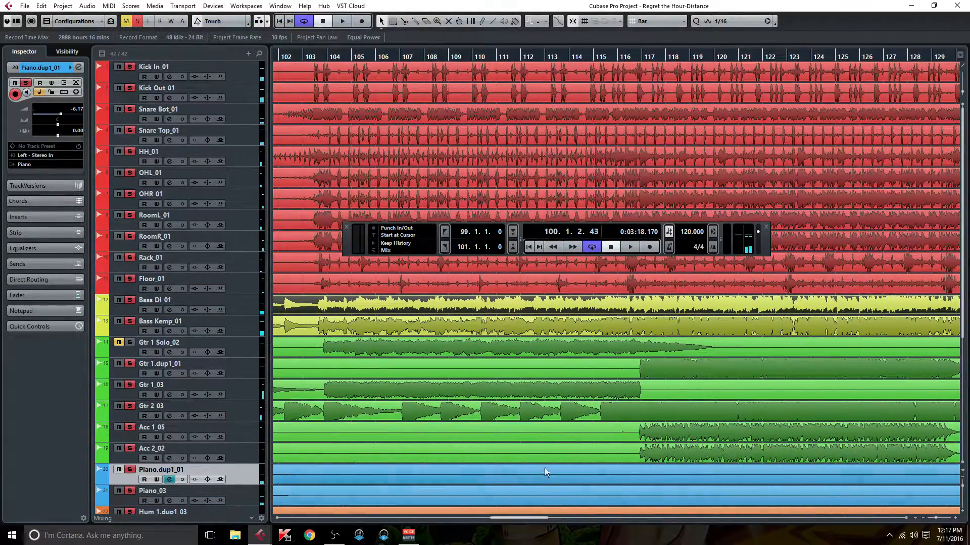
pyautogui.scroll(-5, 547, 461)
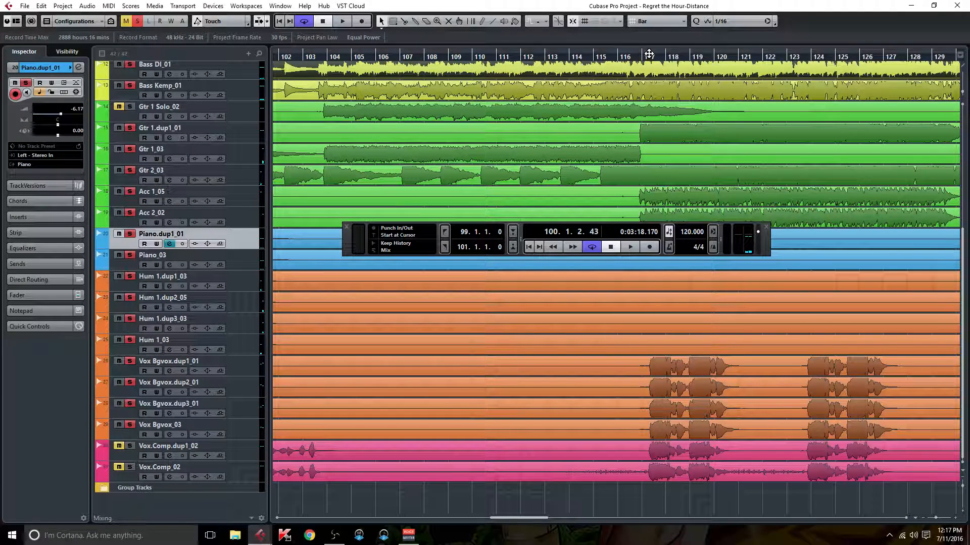
pyautogui.moveTo(642, 56); pyautogui.dragTo(737, 61)
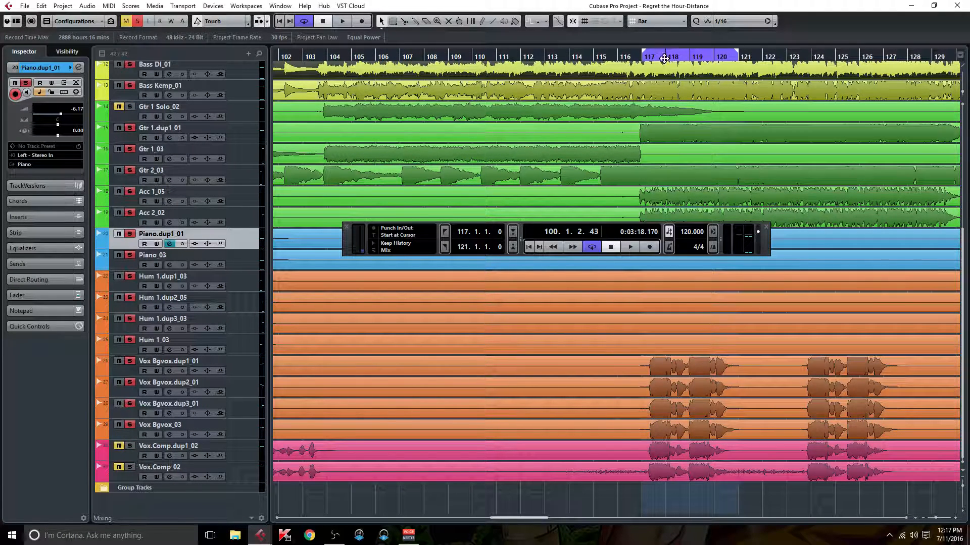
pyautogui.click(642, 56)
pyautogui.click(627, 247)
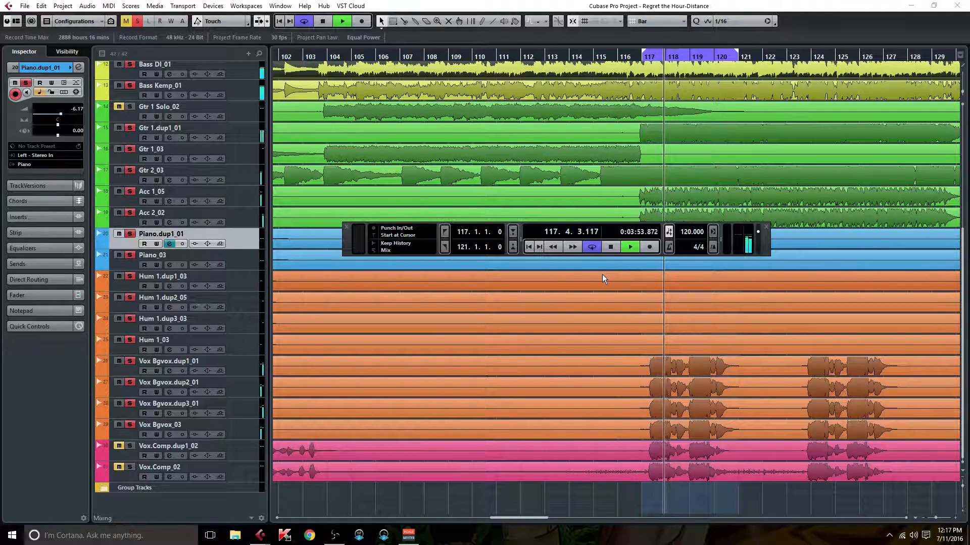
# - Solo both lead vocal channels and set Vox.Comp.dup1_02 to about -2.61 dB and Vox.Comp_02 to about 1.97 dB
pyautogui.press('F3')
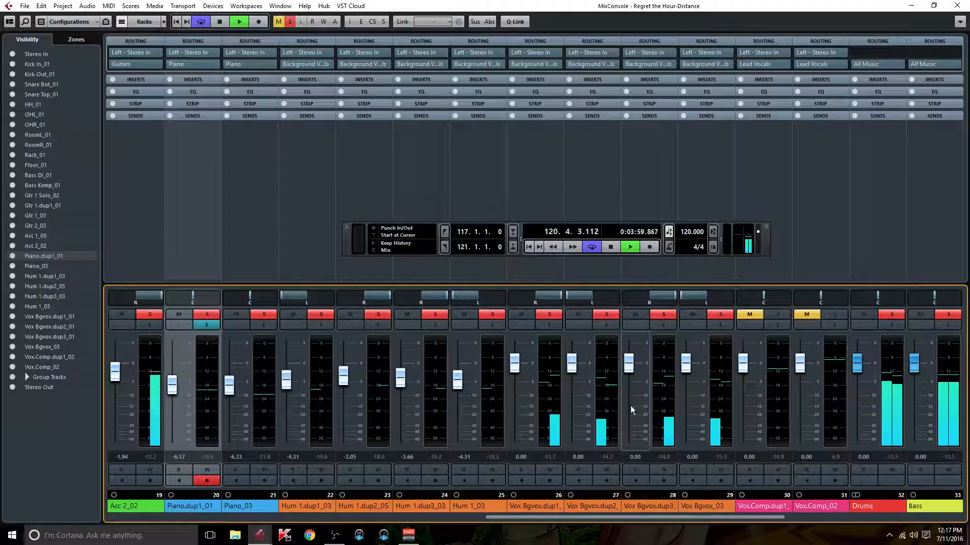
pyautogui.click(777, 315)
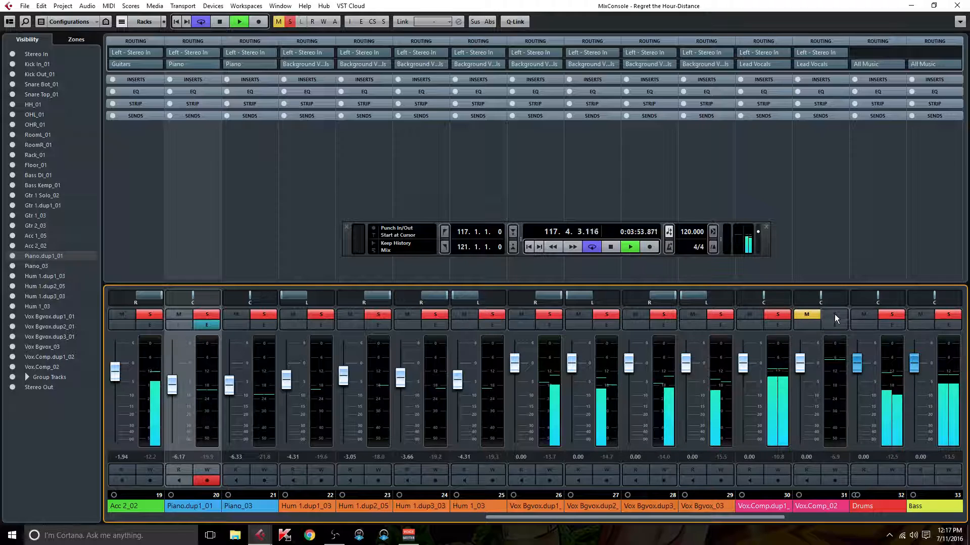
pyautogui.click(834, 315)
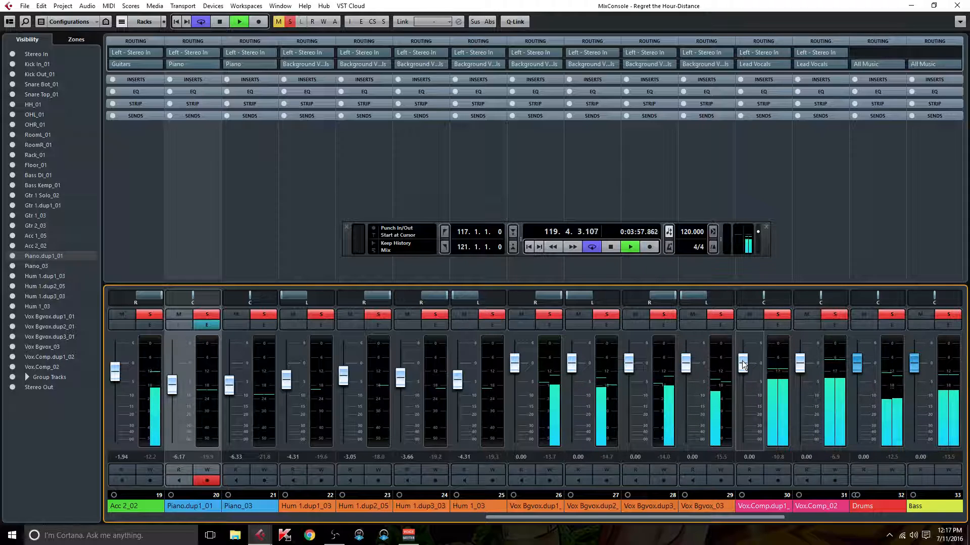
pyautogui.moveTo(742, 364); pyautogui.dragTo(745, 378)
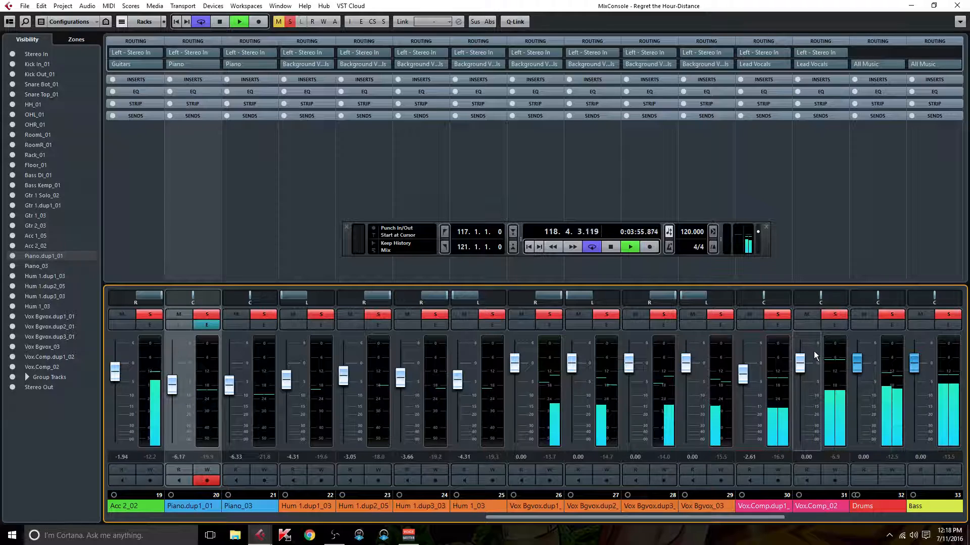
pyautogui.moveTo(802, 364); pyautogui.dragTo(802, 359)
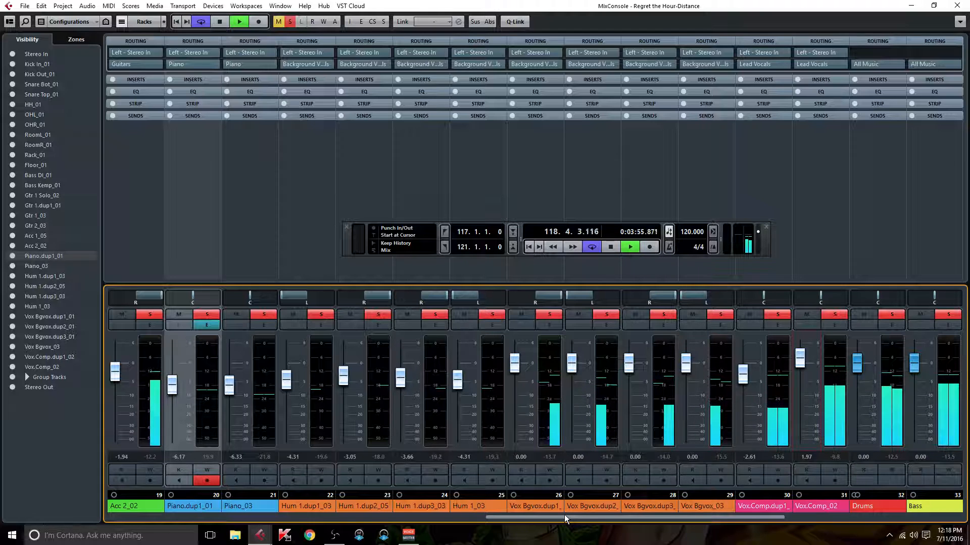
pyautogui.click(956, 5)
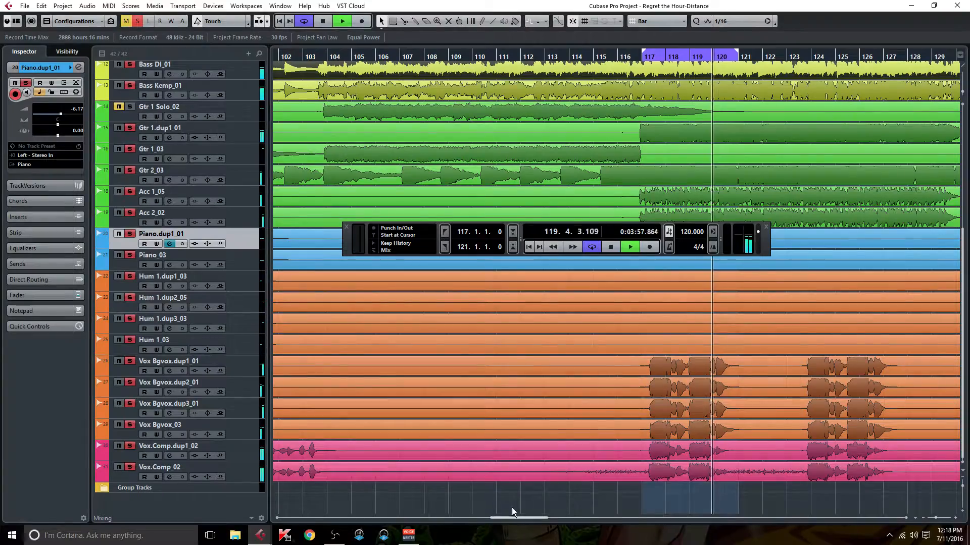
# - Play the guitar solo section from about bar 104 and set the Gtr 1 Solo_02 channel to about 3.42 dB
pyautogui.moveTo(522, 520); pyautogui.dragTo(495, 520)
pyautogui.click(619, 57)
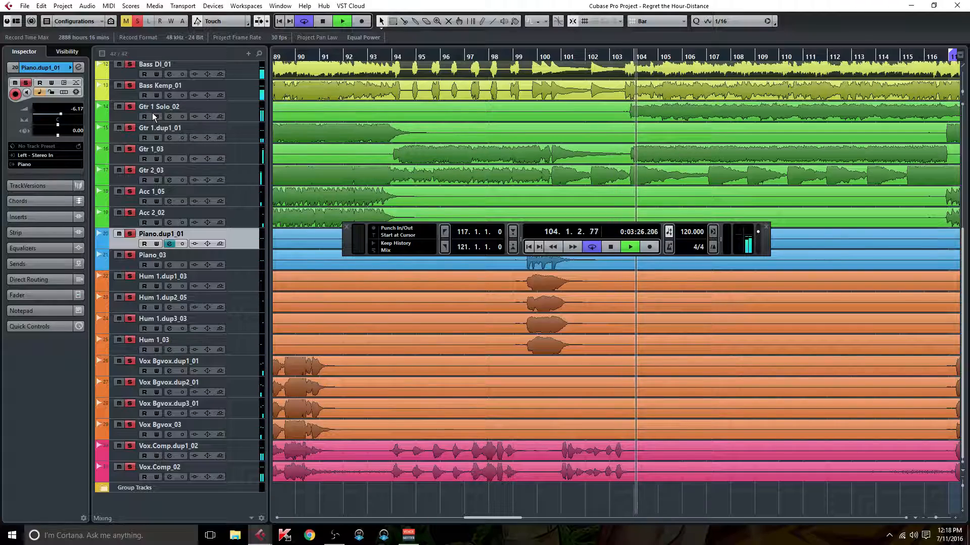
pyautogui.click(169, 116)
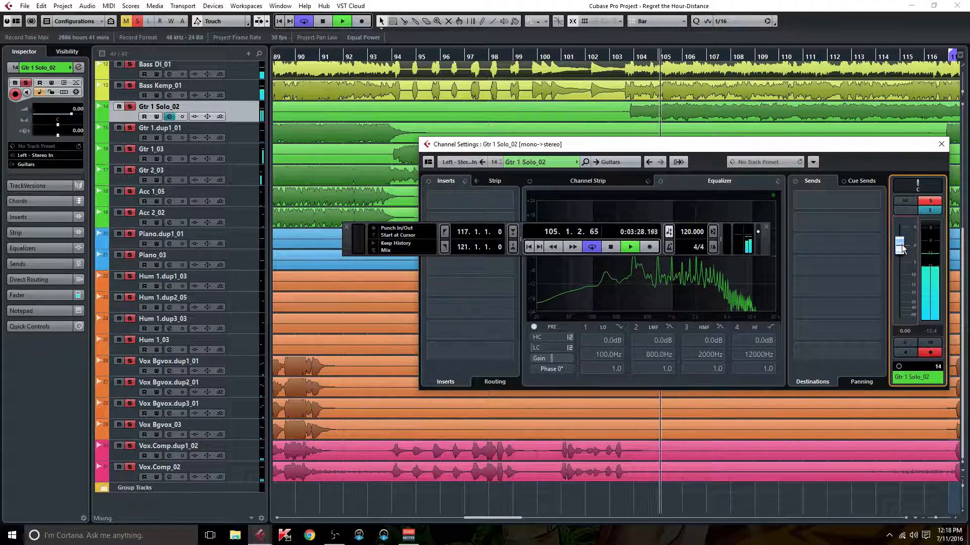
pyautogui.moveTo(900, 246); pyautogui.dragTo(903, 241)
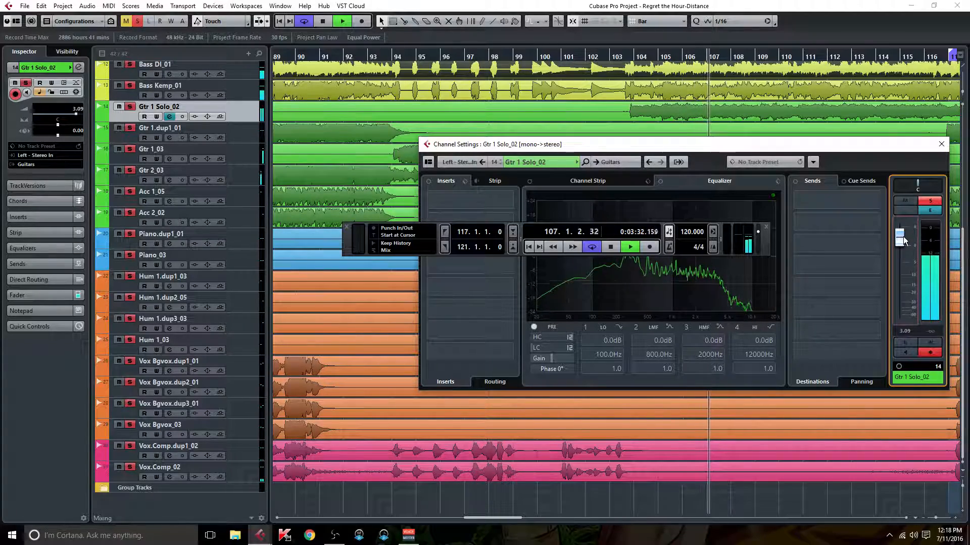
pyautogui.moveTo(865, 150); pyautogui.dragTo(728, 163)
pyautogui.moveTo(374, 244); pyautogui.dragTo(401, 465)
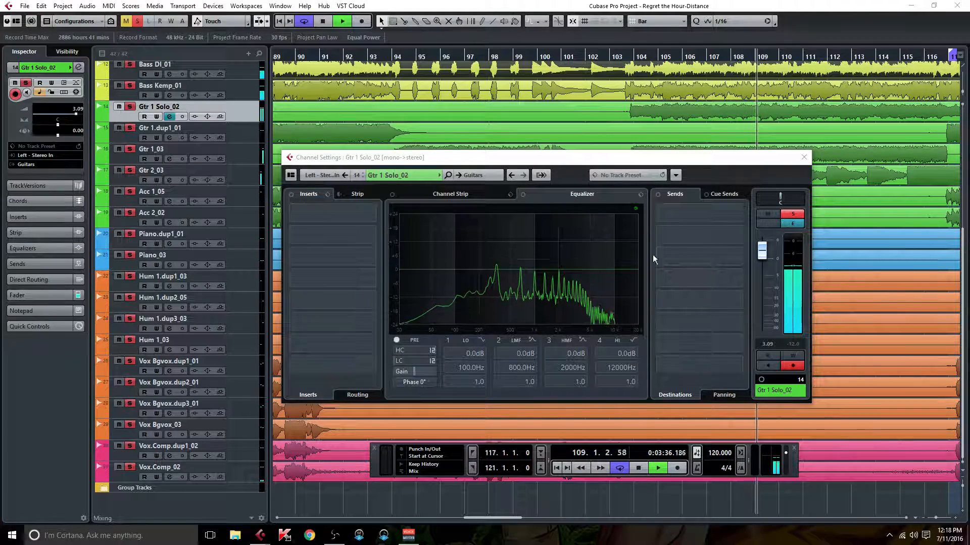
pyautogui.moveTo(763, 256); pyautogui.dragTo(763, 252)
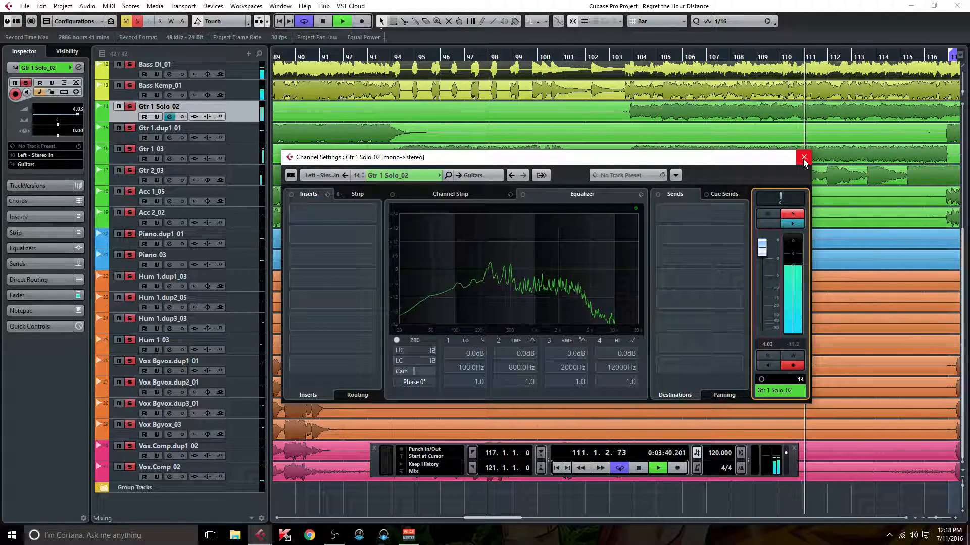
pyautogui.moveTo(760, 249); pyautogui.dragTo(762, 252)
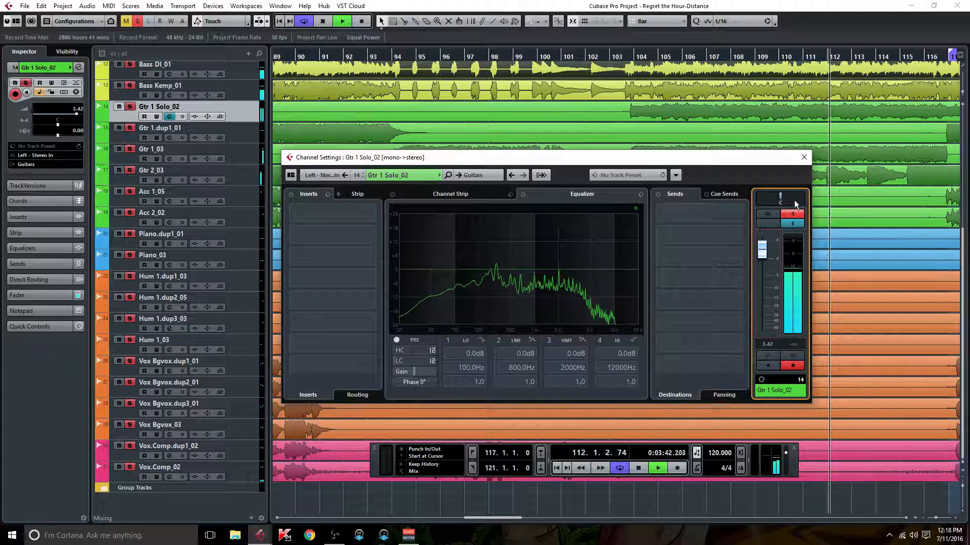
pyautogui.click(803, 157)
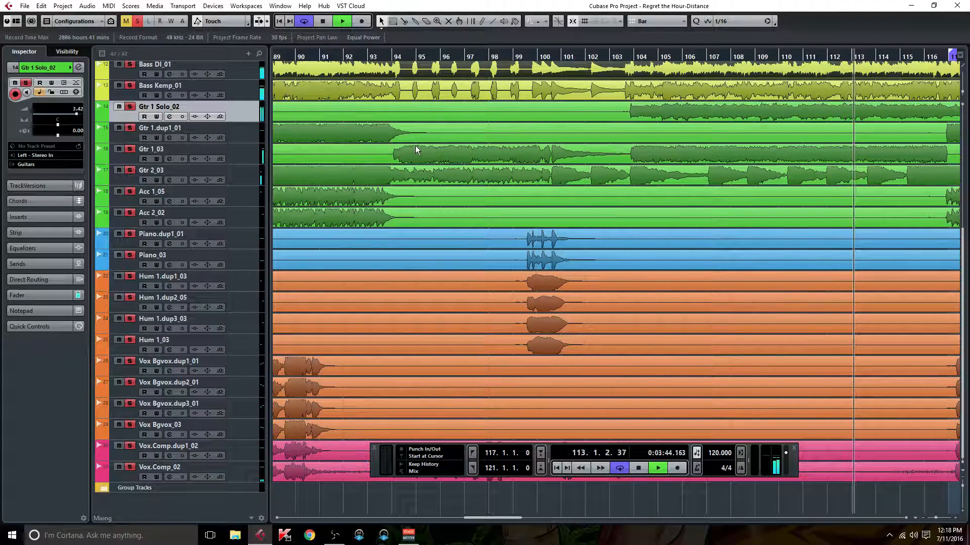
# - Turn off loop playback and check the channel settings of Gtr 1_03 and Gtr 1.dup1_01 while the final section plays
pyautogui.click(305, 22)
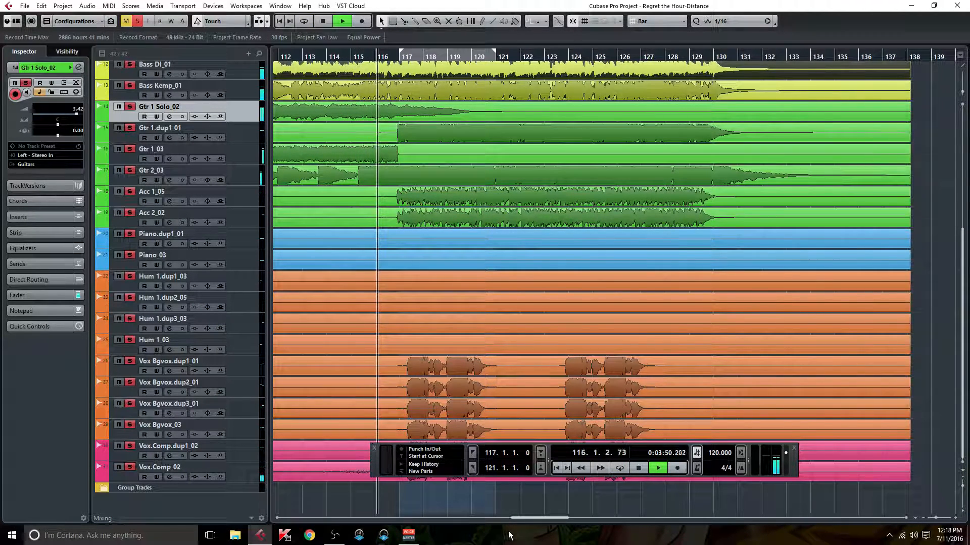
pyautogui.moveTo(373, 457); pyautogui.dragTo(393, 295)
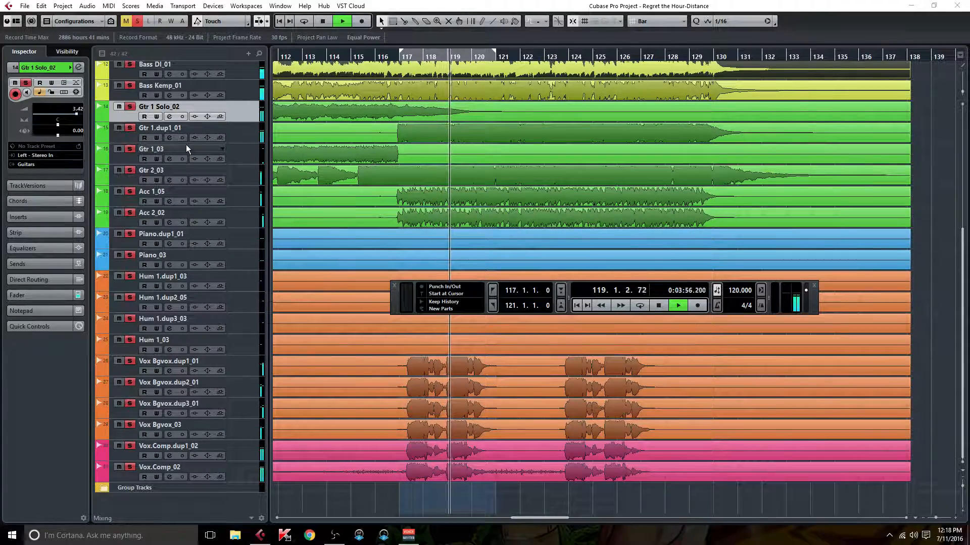
pyautogui.click(171, 158)
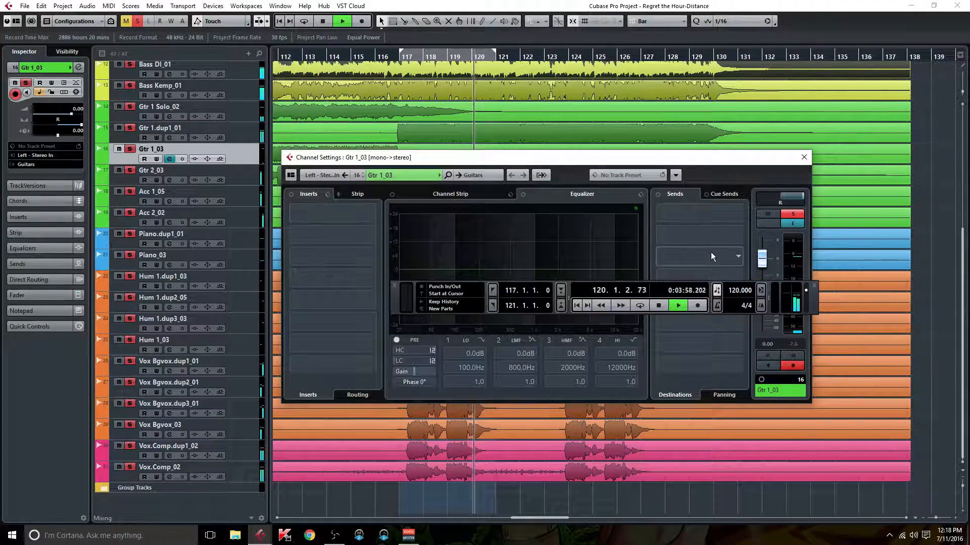
pyautogui.moveTo(813, 307); pyautogui.dragTo(817, 395)
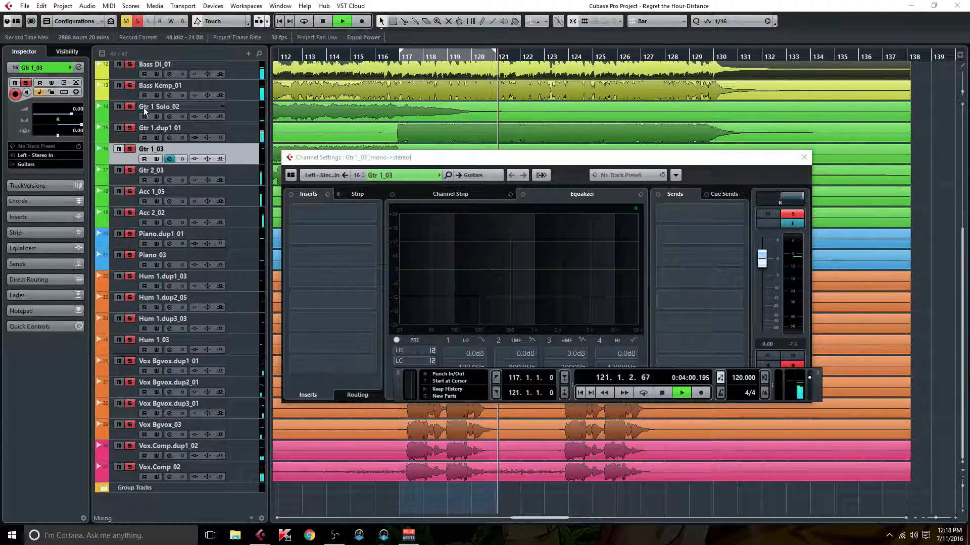
pyautogui.click(171, 138)
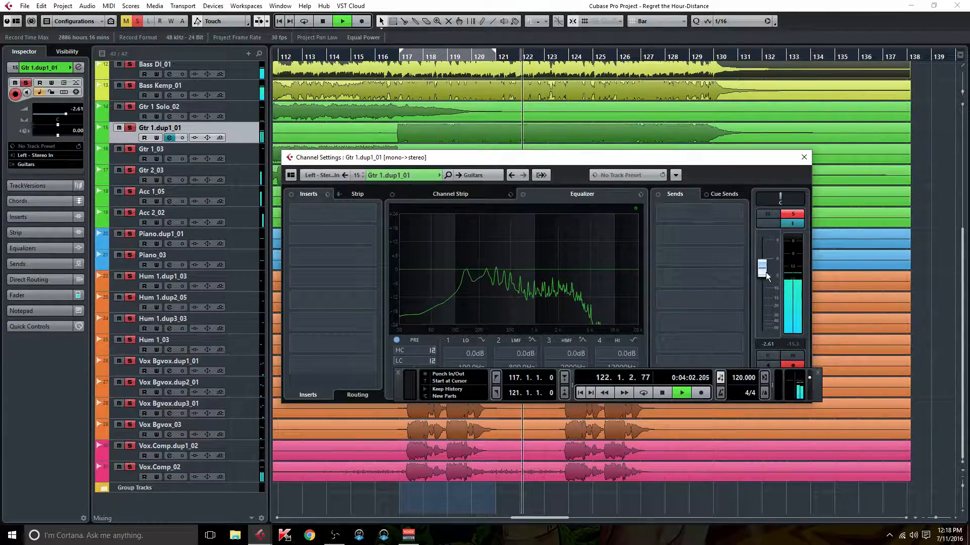
pyautogui.moveTo(712, 158); pyautogui.dragTo(651, 257)
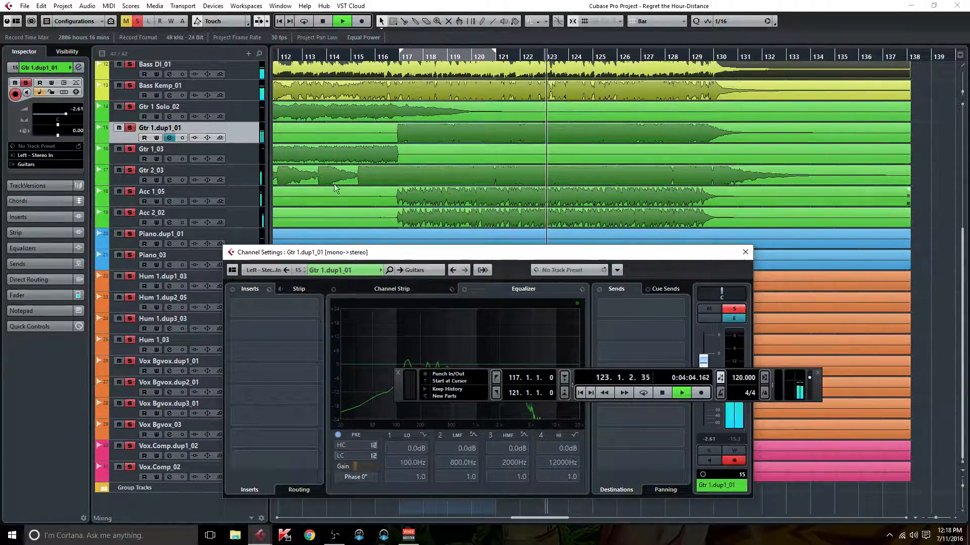
# - Set the Gtr 2_03 channel level to 0.00 dB in its channel settings
pyautogui.click(170, 180)
pyautogui.moveTo(704, 360); pyautogui.dragTo(706, 354)
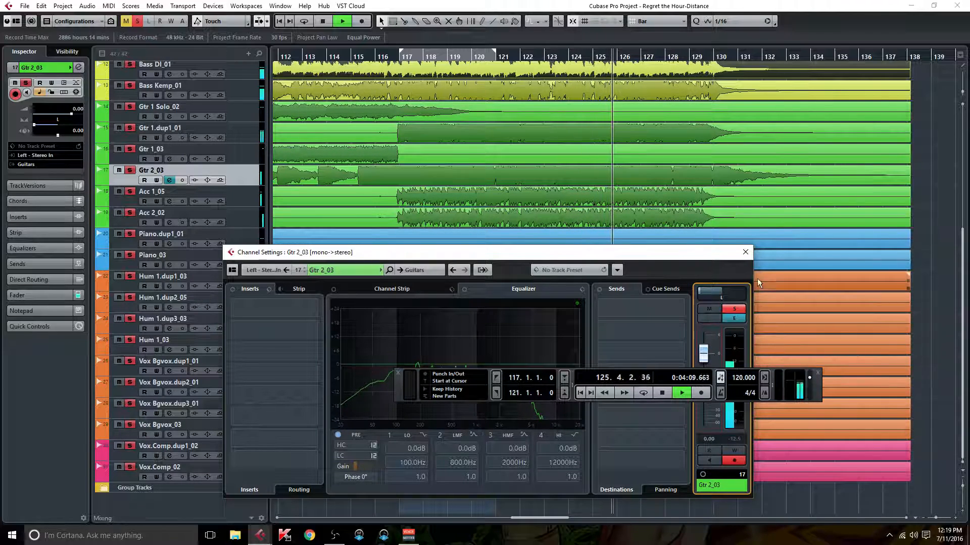
pyautogui.click(743, 252)
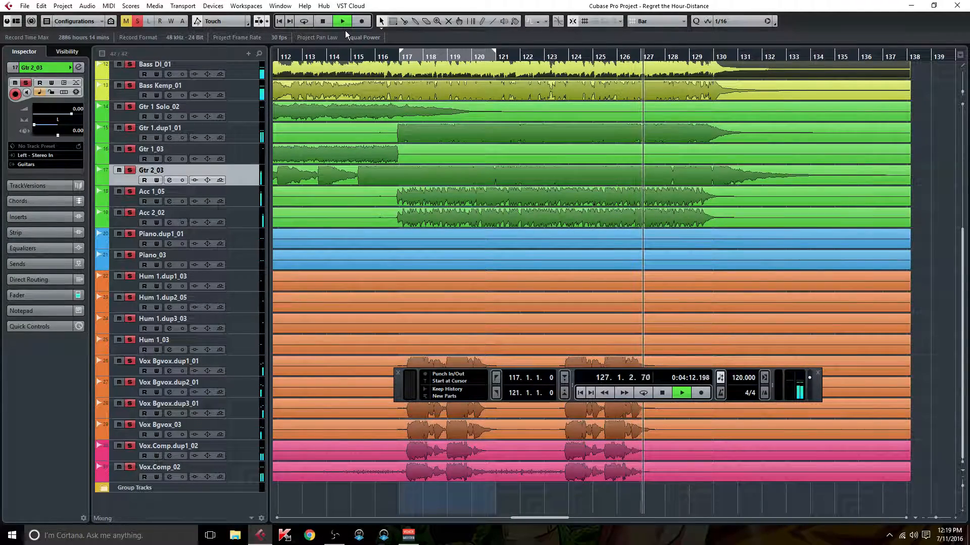
# - Stop playback at the end of the song and clear the solo state from all tracks
pyautogui.moveTo(400, 394); pyautogui.dragTo(386, 313)
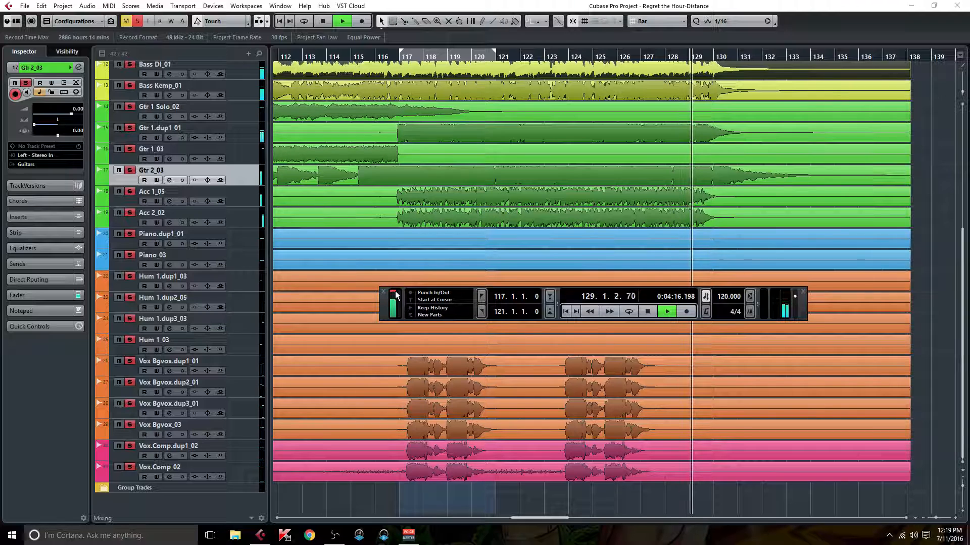
pyautogui.click(650, 313)
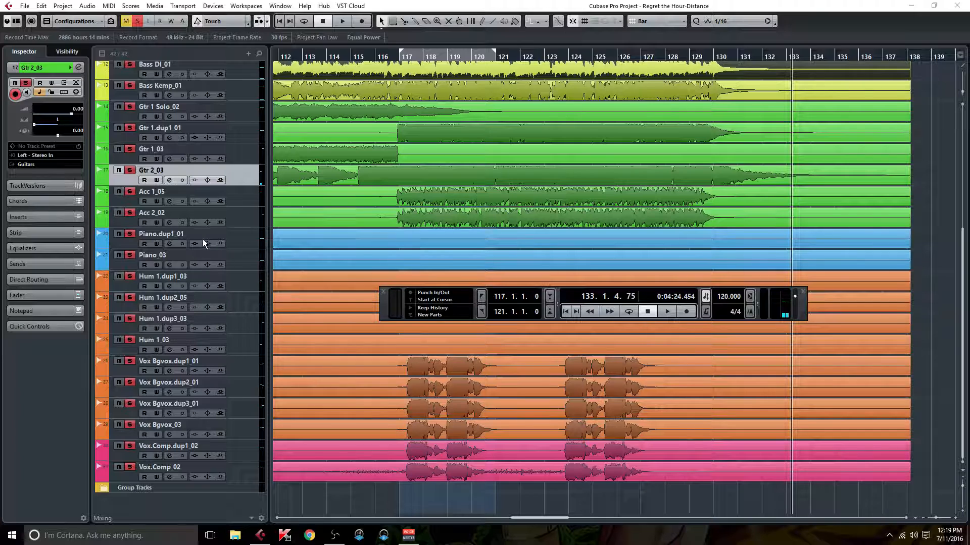
pyautogui.click(140, 19)
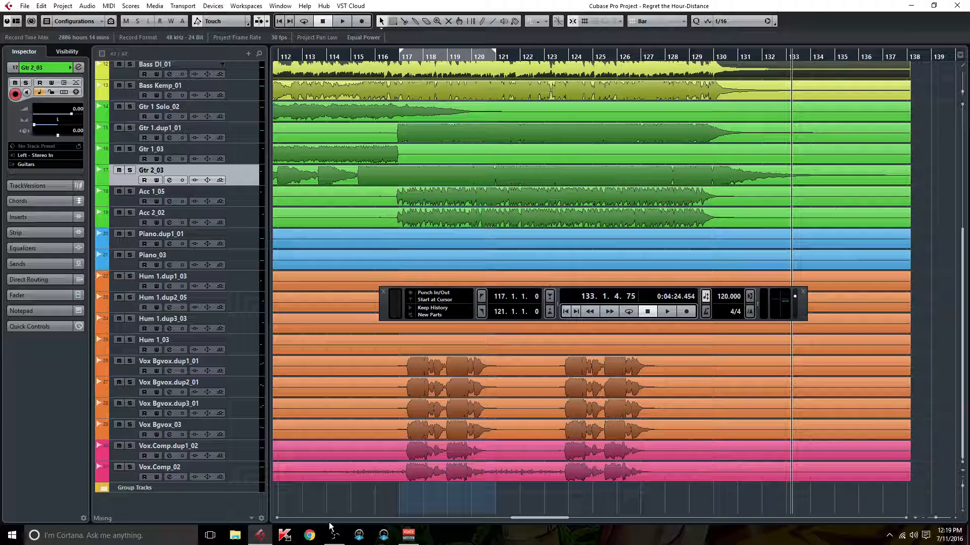
# - Bring up the MixConsole and examine the fader levels of the guitar, bass and drum channels back to Kick In_01
pyautogui.moveTo(531, 515); pyautogui.dragTo(510, 516)
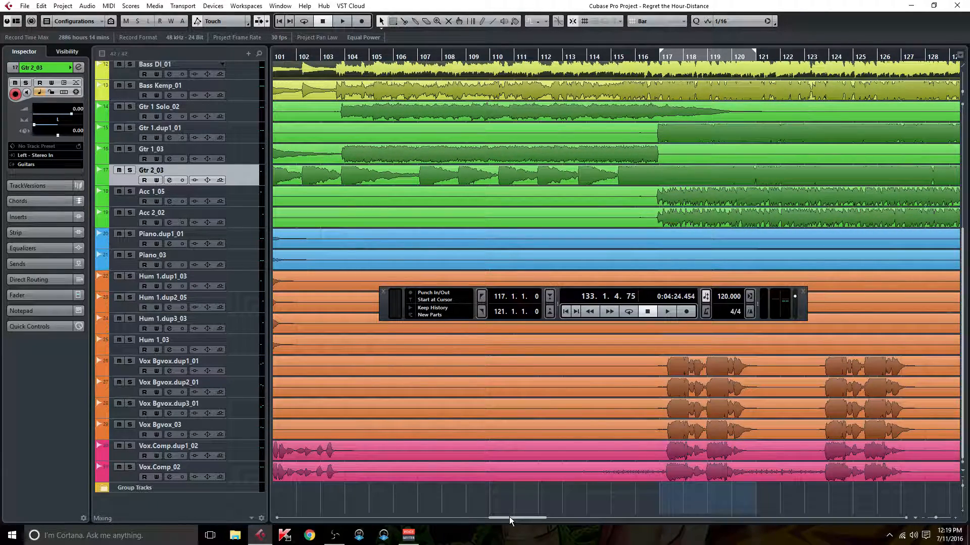
pyautogui.scroll(4, 519, 470)
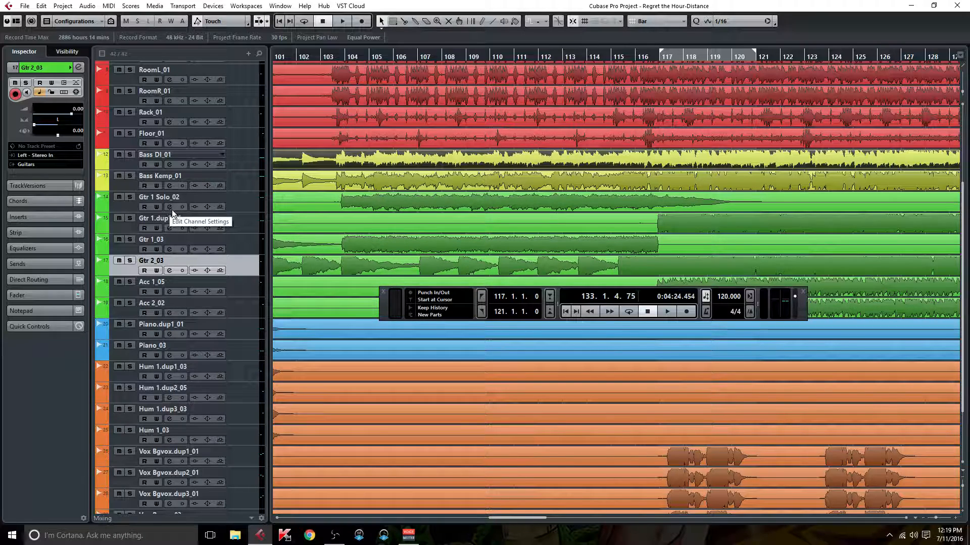
pyautogui.press('F3')
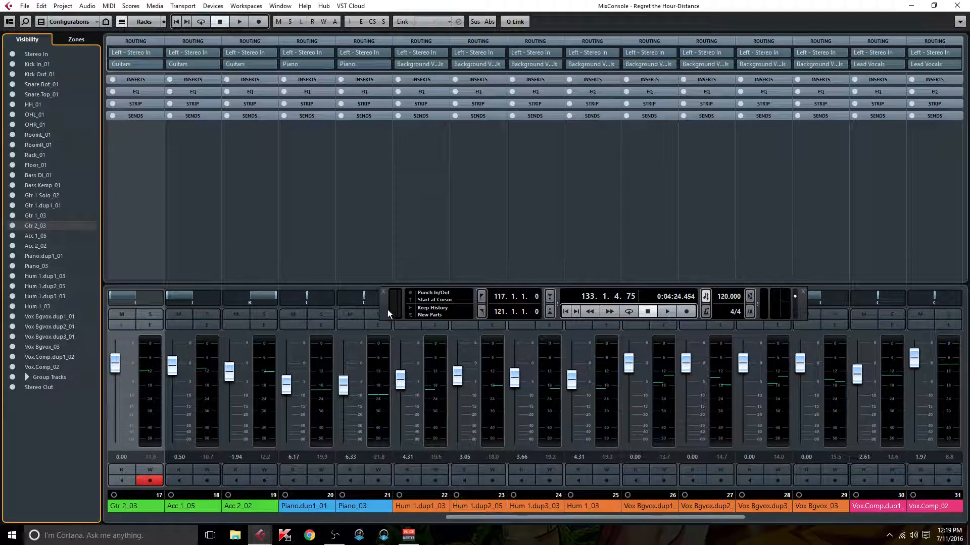
pyautogui.moveTo(388, 313); pyautogui.dragTo(364, 207)
pyautogui.click(469, 516)
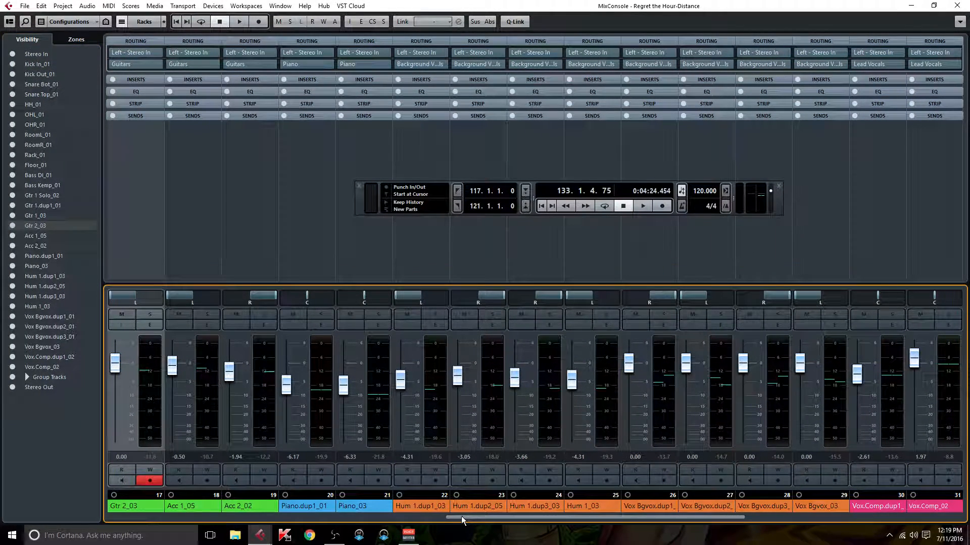
pyautogui.moveTo(459, 517); pyautogui.dragTo(258, 530)
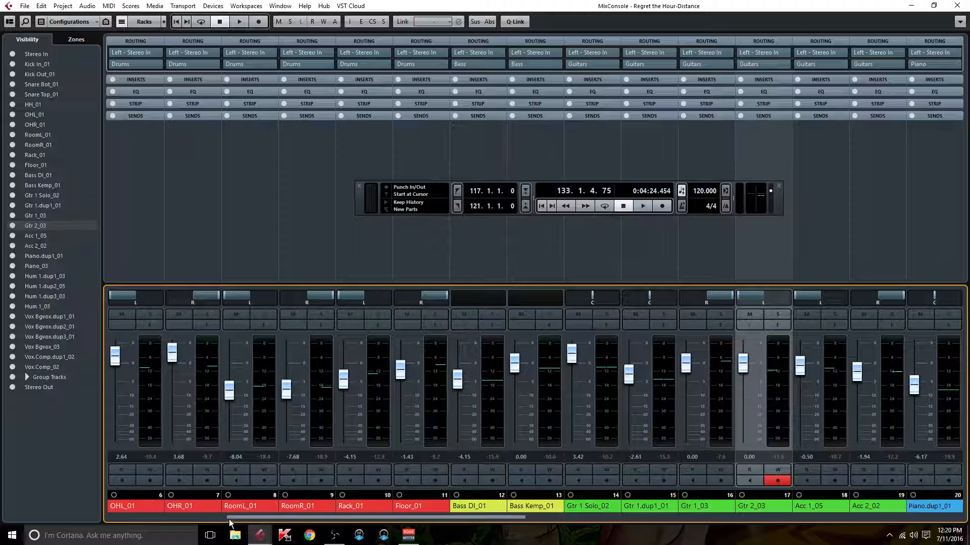
pyautogui.moveTo(240, 518); pyautogui.dragTo(189, 520)
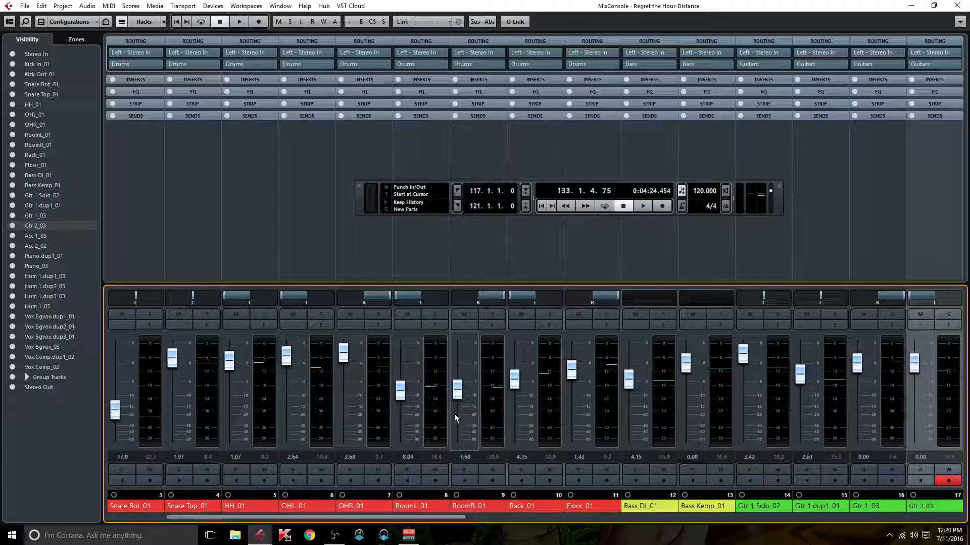
pyautogui.moveTo(352, 516); pyautogui.dragTo(304, 513)
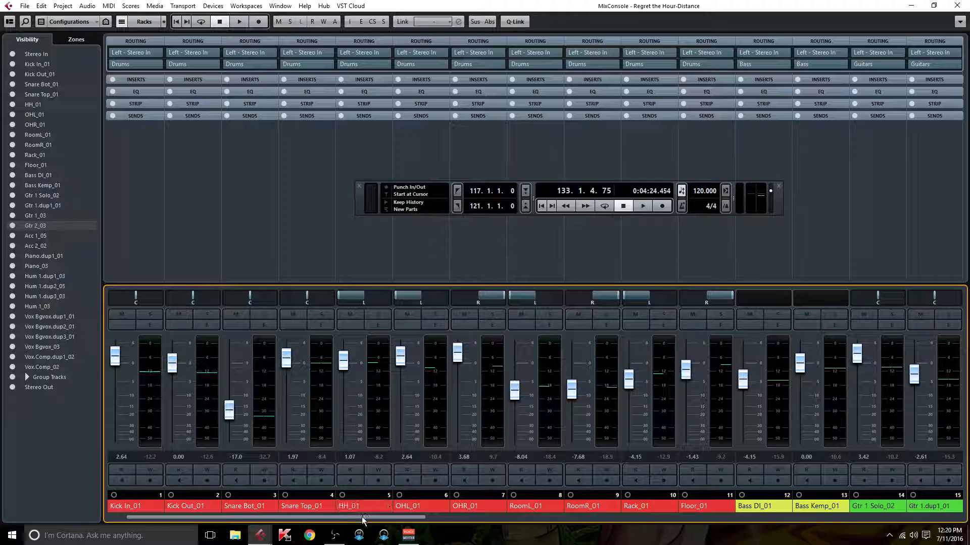
# - Examine the levels from the guitars through the pianos, hums and vocals to the group channels and Stereo Out
pyautogui.moveTo(364, 516); pyautogui.dragTo(537, 522)
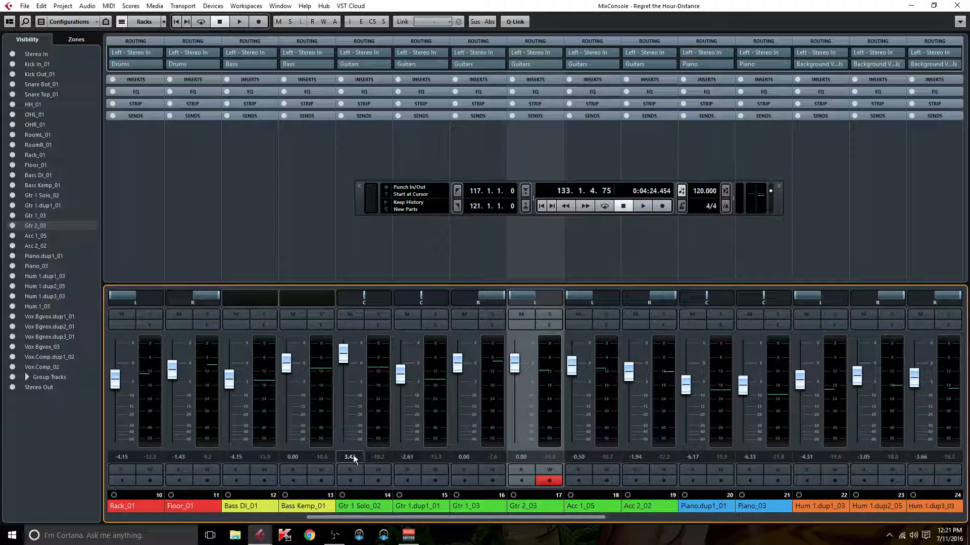
pyautogui.moveTo(517, 517); pyautogui.dragTo(719, 523)
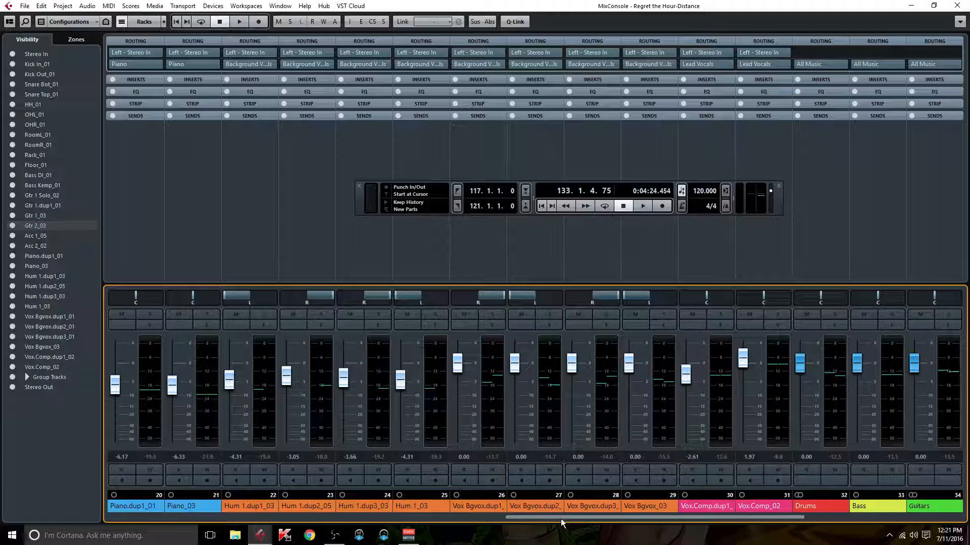
pyautogui.moveTo(559, 517); pyautogui.dragTo(705, 515)
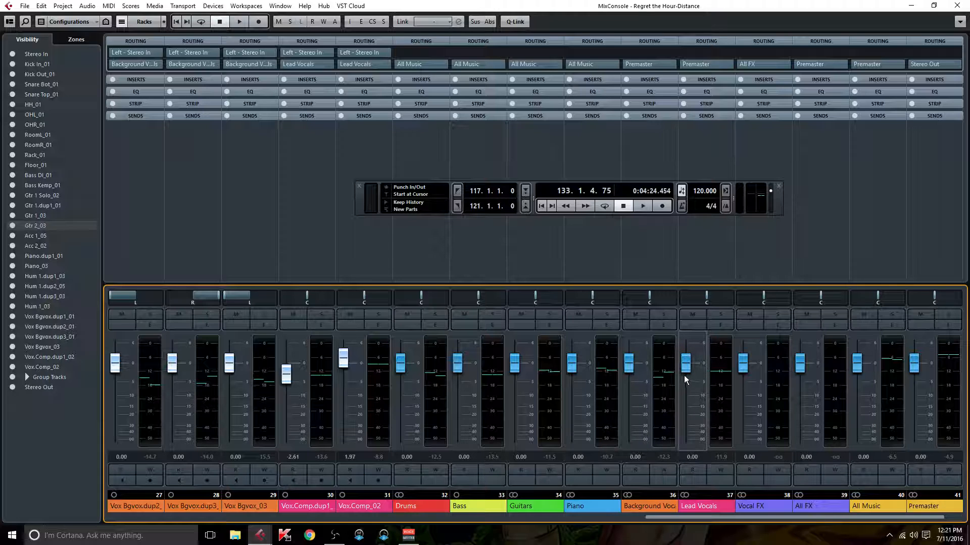
pyautogui.moveTo(671, 517); pyautogui.dragTo(692, 519)
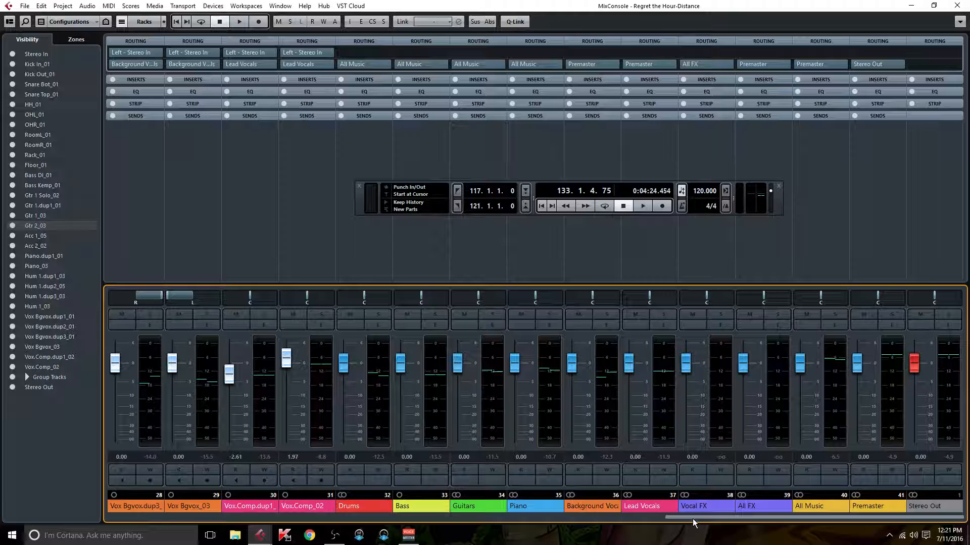
# - Review the complete balance again from Stereo In and the drums across to the lead vocals and the Drums group
pyautogui.moveTo(688, 517); pyautogui.dragTo(135, 516)
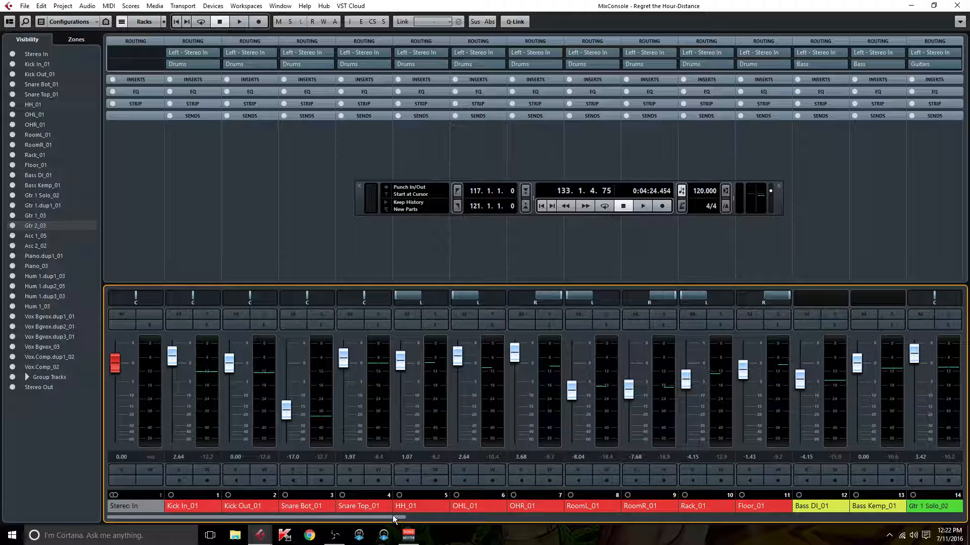
pyautogui.moveTo(392, 515); pyautogui.dragTo(511, 516)
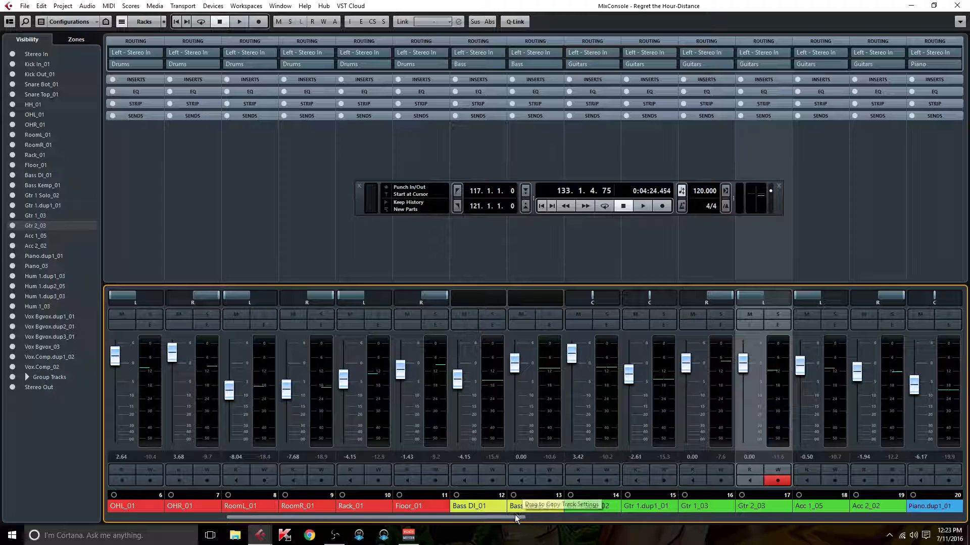
pyautogui.moveTo(513, 516); pyautogui.dragTo(567, 516)
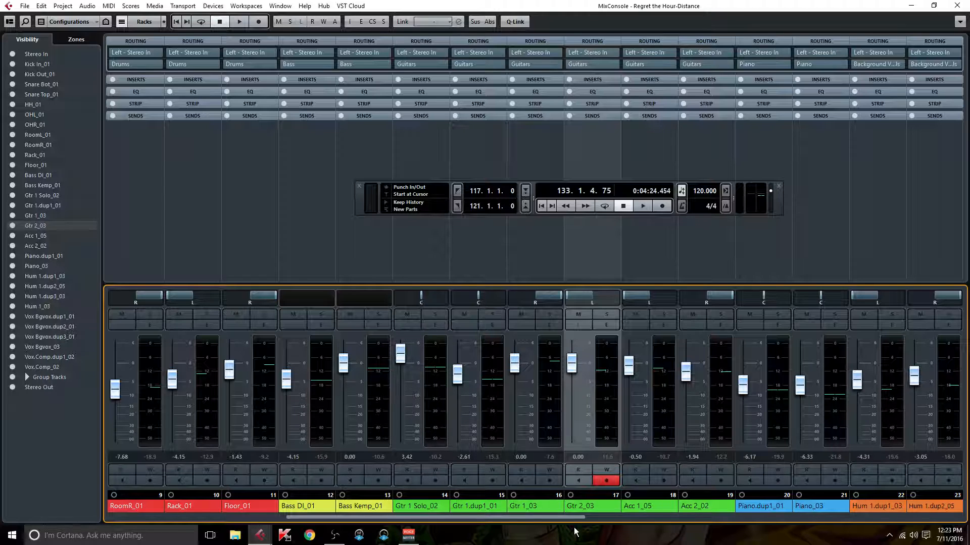
pyautogui.moveTo(559, 516); pyautogui.dragTo(619, 523)
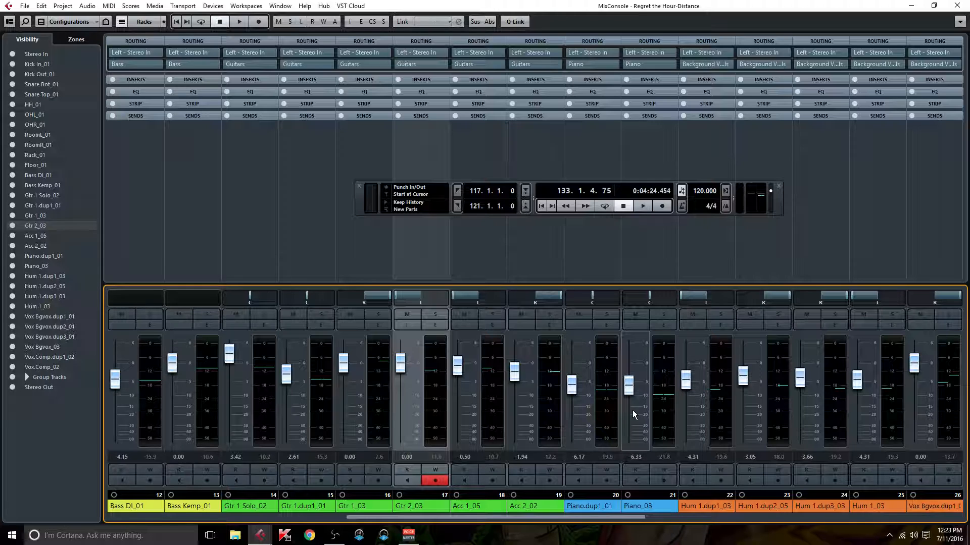
pyautogui.moveTo(621, 518); pyautogui.dragTo(689, 519)
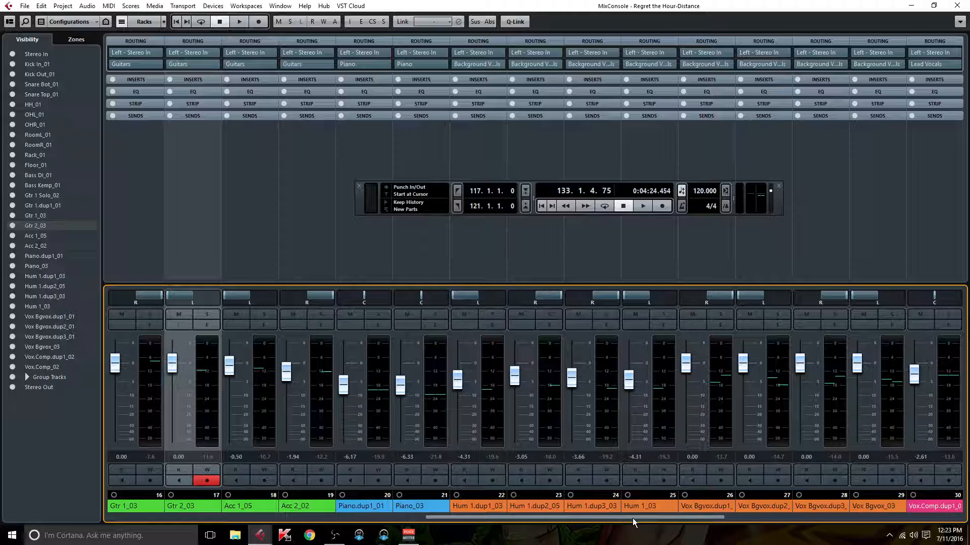
pyautogui.moveTo(653, 515); pyautogui.dragTo(692, 513)
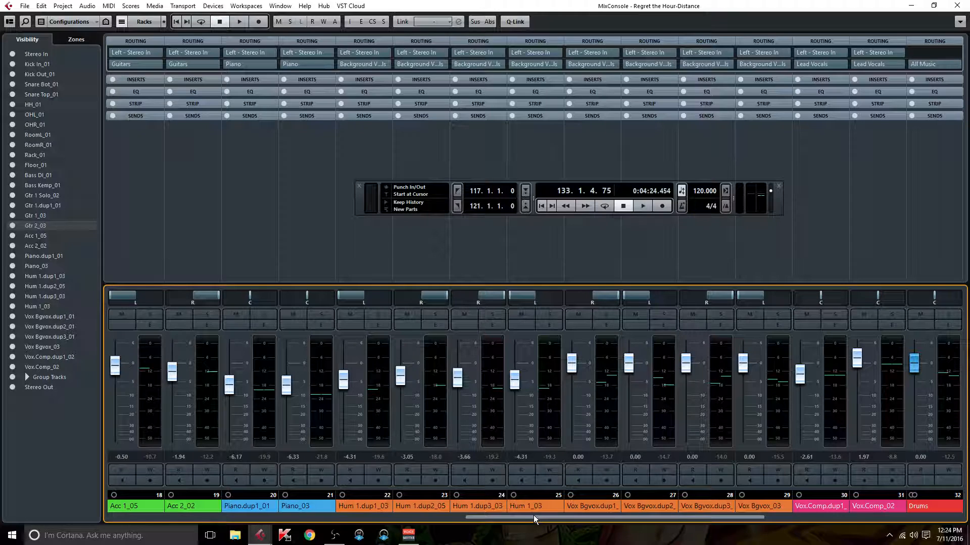
# - Compare the fader levels of the bass, guitar, piano, hum and vocal channels with the group channels through to Premaster and Stereo Out
pyautogui.moveTo(534, 516); pyautogui.dragTo(632, 523)
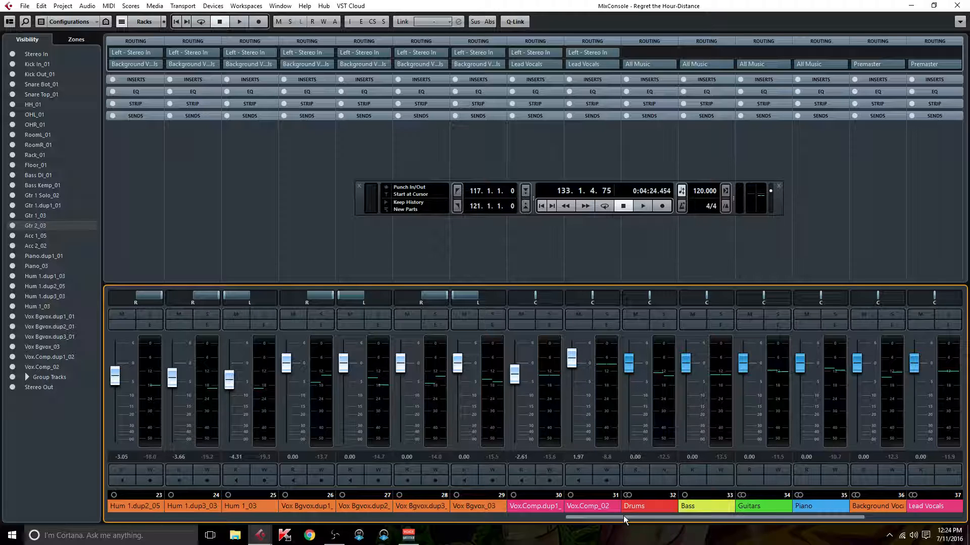
pyautogui.moveTo(623, 516); pyautogui.dragTo(699, 522)
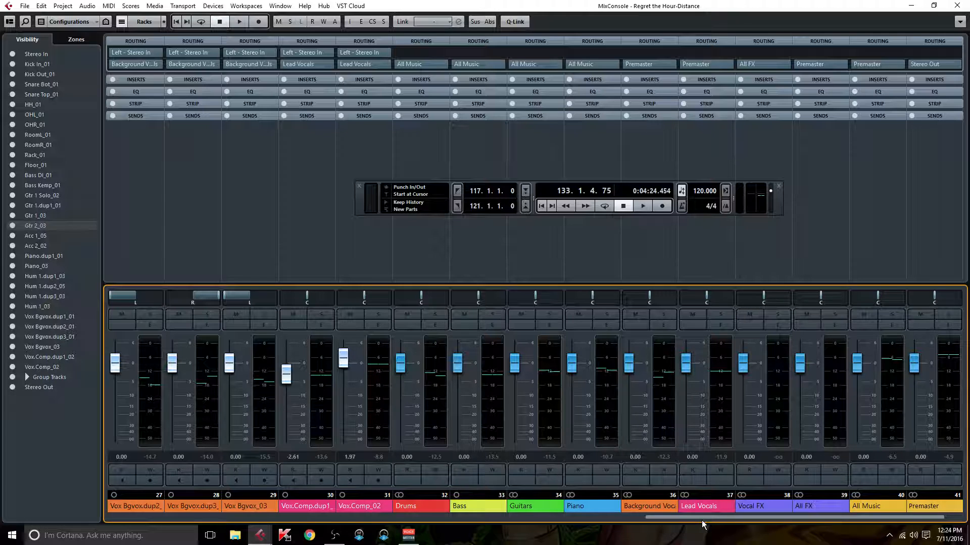
pyautogui.moveTo(699, 517); pyautogui.dragTo(387, 517)
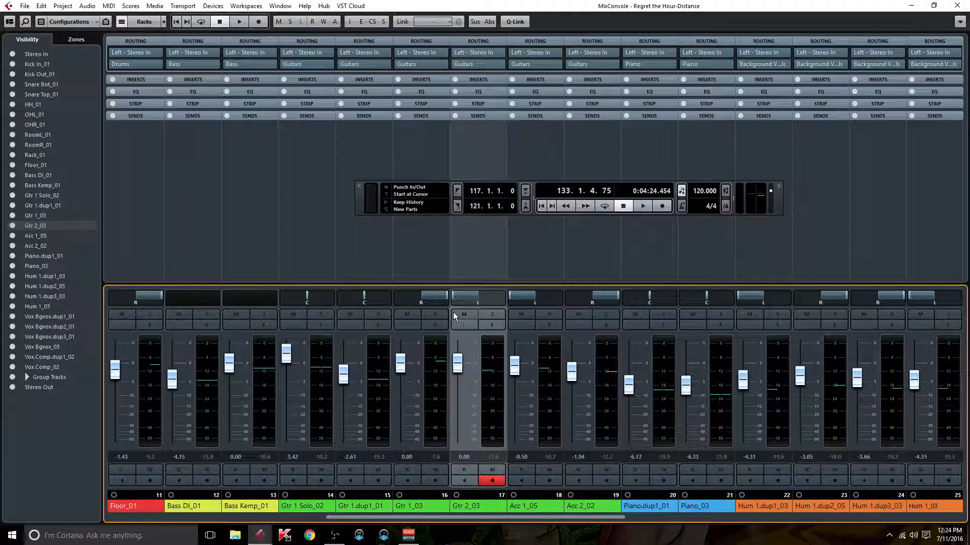
pyautogui.moveTo(496, 518); pyautogui.dragTo(832, 535)
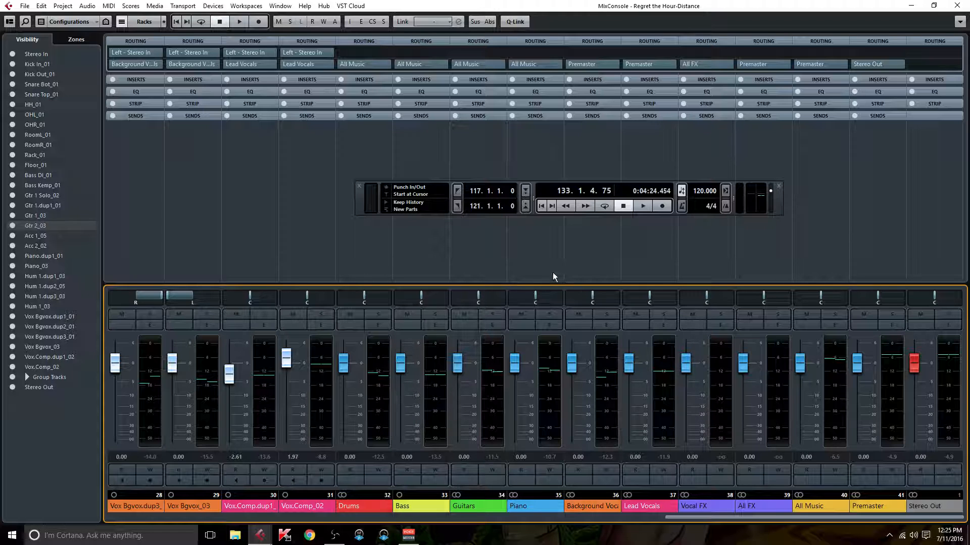
pyautogui.moveTo(683, 516); pyautogui.dragTo(529, 538)
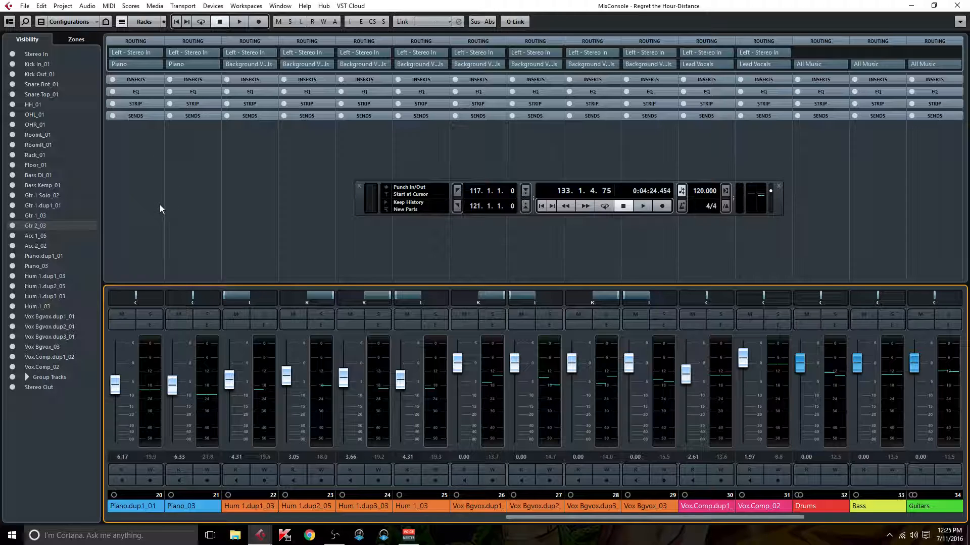
pyautogui.moveTo(529, 519); pyautogui.dragTo(410, 519)
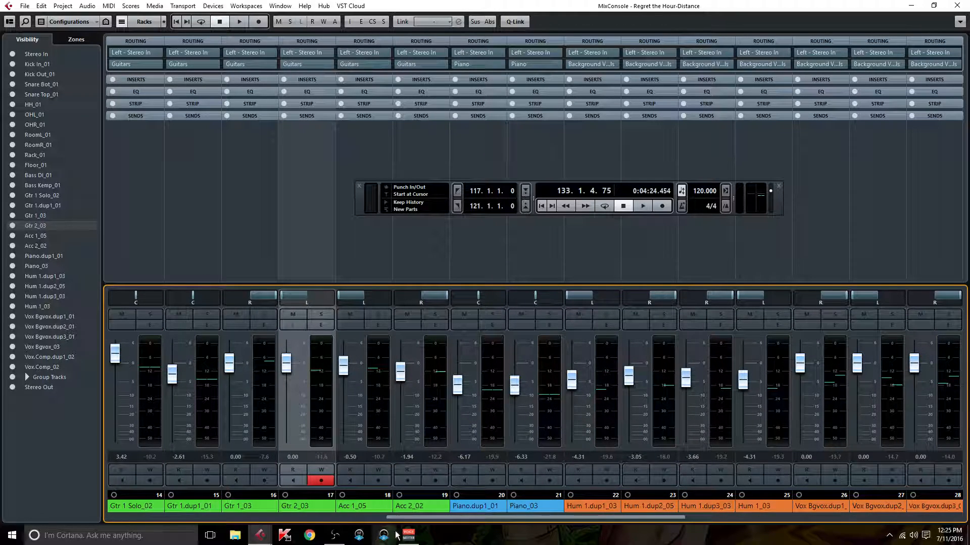
pyautogui.moveTo(399, 517); pyautogui.dragTo(380, 519)
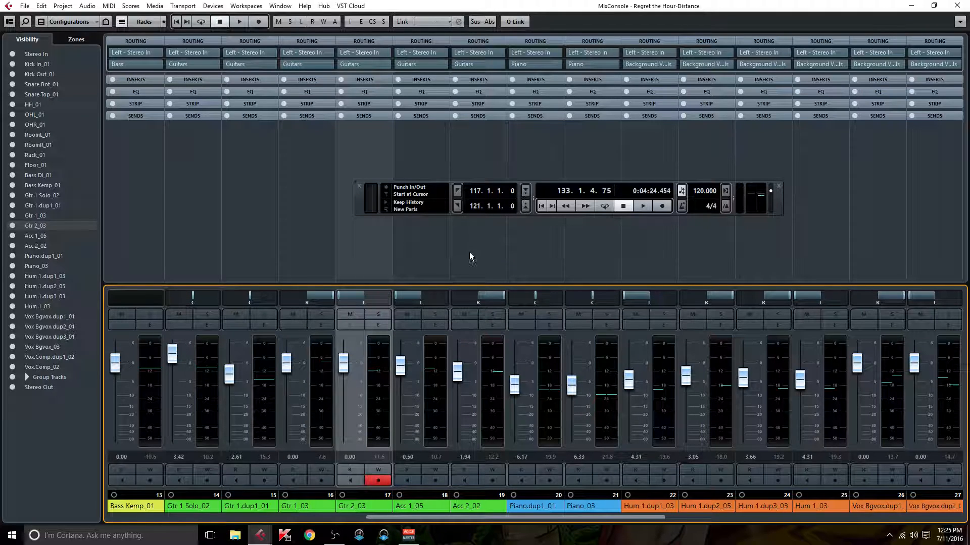
pyautogui.moveTo(410, 517); pyautogui.dragTo(736, 513)
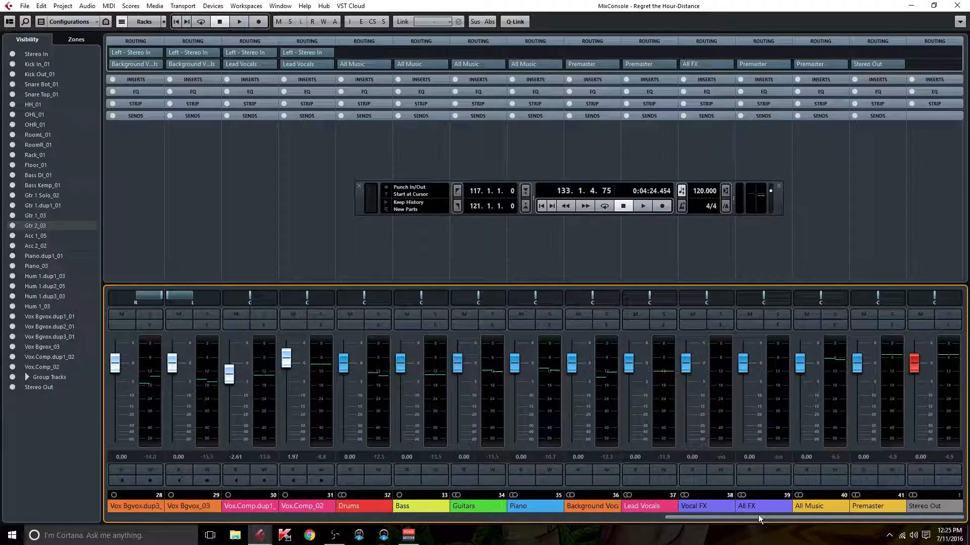